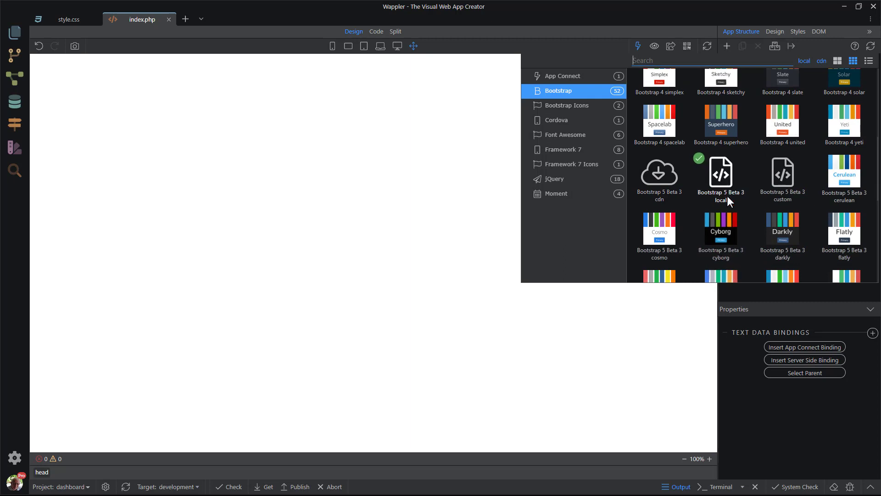
Step: Review the Bootstrap Icons framework options and the contents of style.css, returning to index.php
{"action": "left_click", "coordinate": [579, 107]}
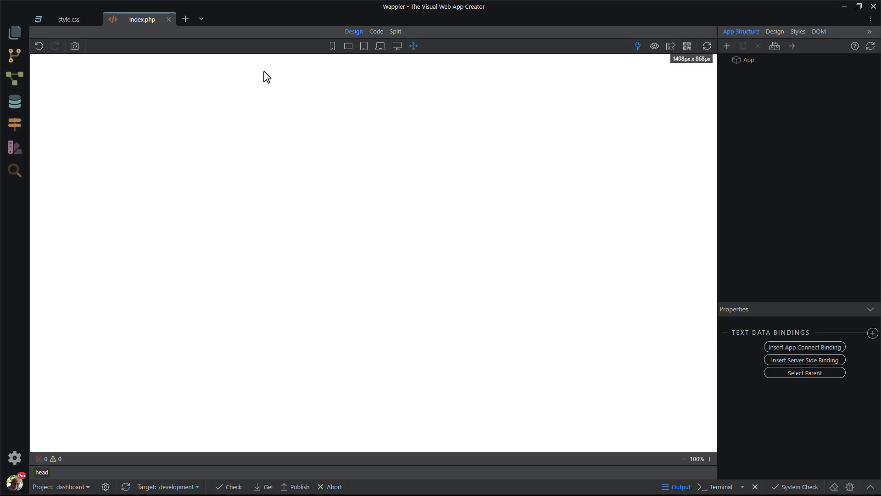
{"action": "left_click", "coordinate": [62, 19]}
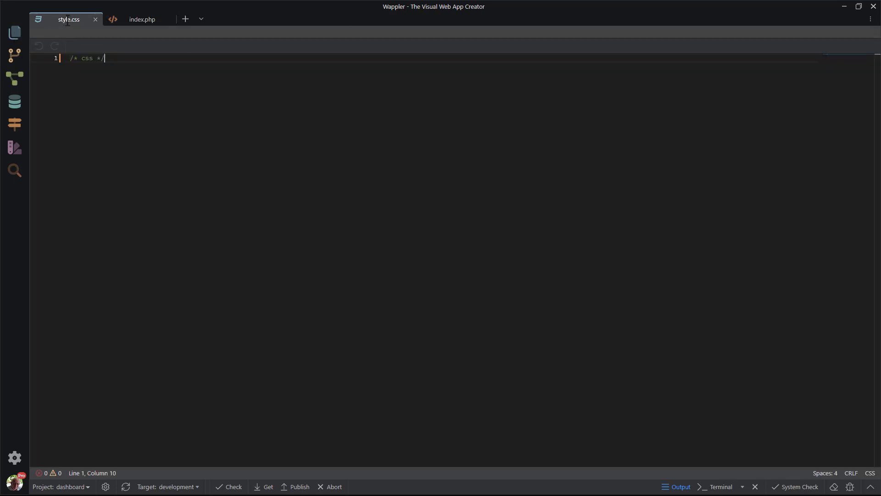
{"action": "left_click", "coordinate": [142, 23]}
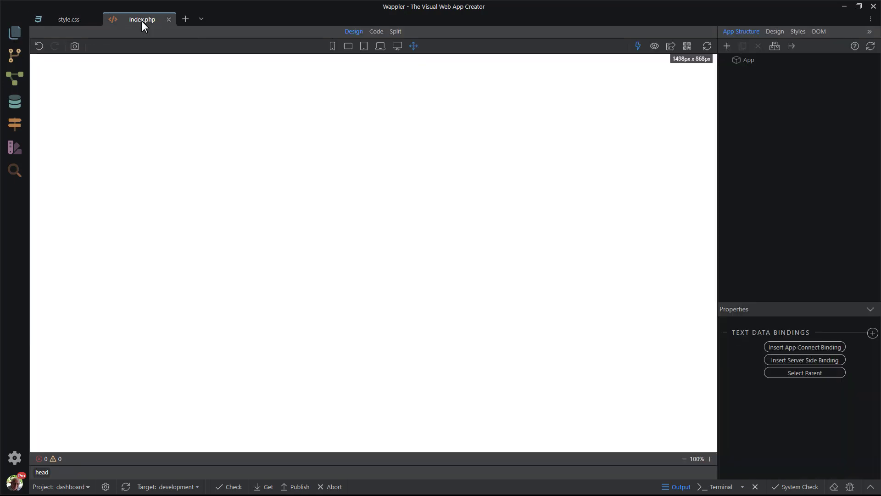
Step: Attach the style.css stylesheet from the project's css folder to the index.php page
{"action": "left_click", "coordinate": [460, 201]}
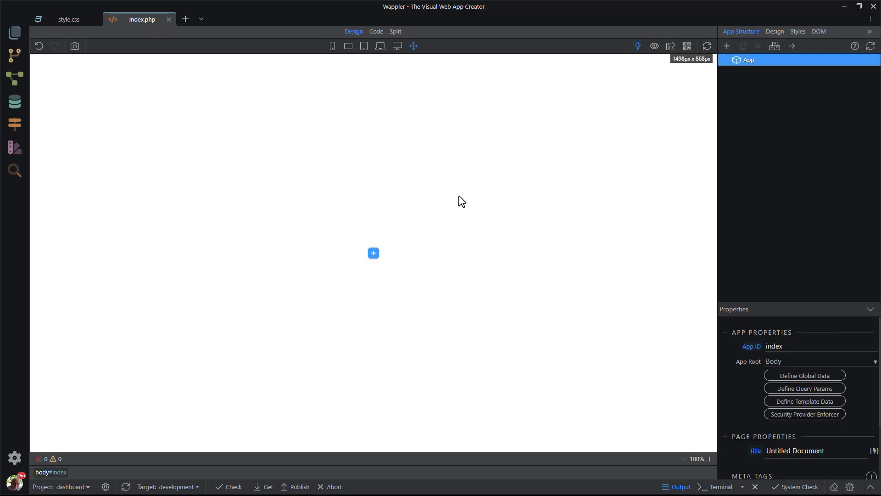
{"action": "left_click", "coordinate": [797, 32]}
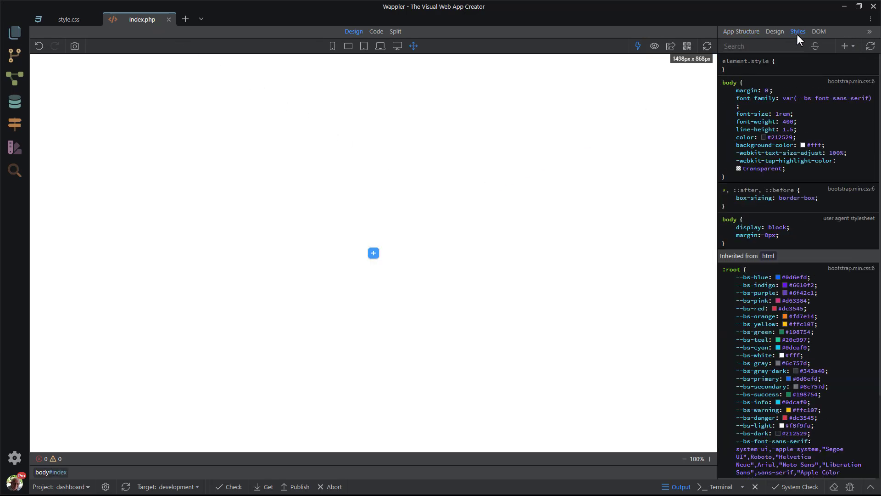
{"action": "left_click", "coordinate": [853, 46]}
{"action": "left_click", "coordinate": [833, 60]}
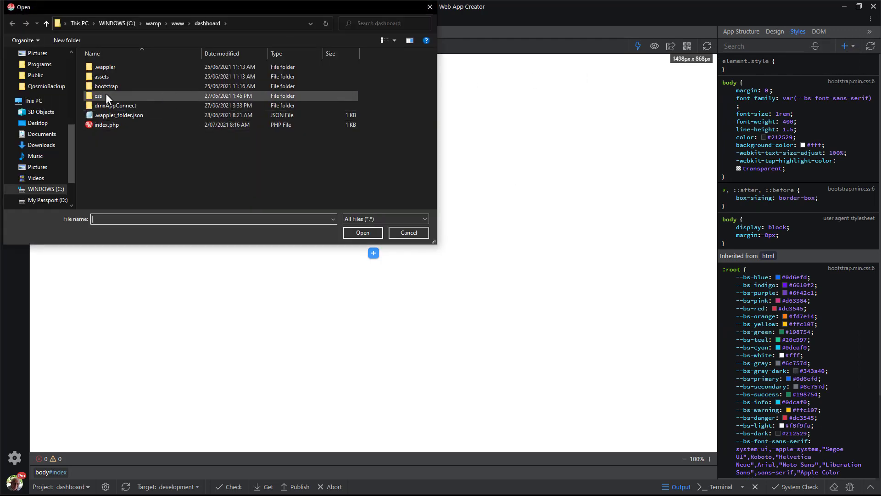
{"action": "double_click", "coordinate": [106, 95]}
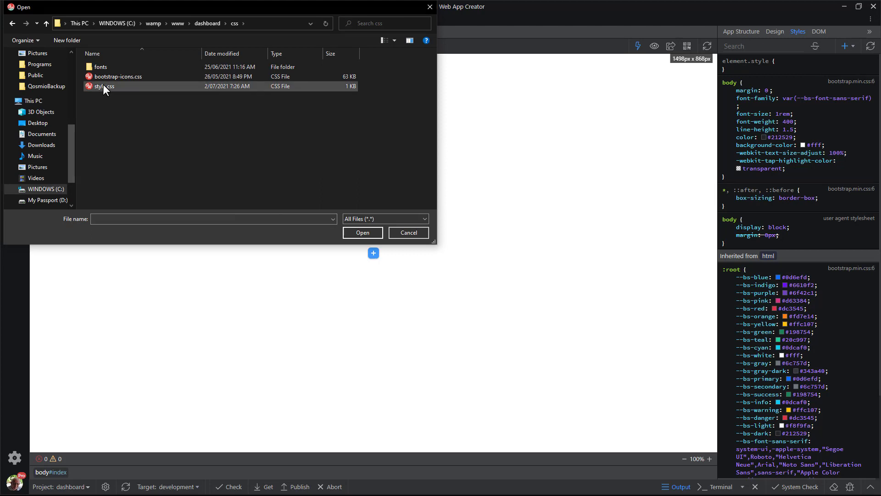
{"action": "double_click", "coordinate": [104, 86]}
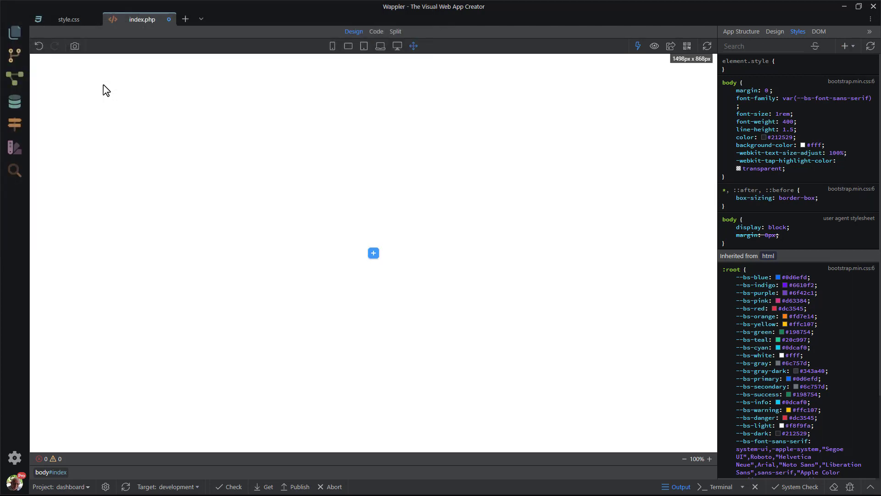
Step: Insert the Brand Menu Right navigation block into the empty page body
{"action": "left_click", "coordinate": [375, 254]}
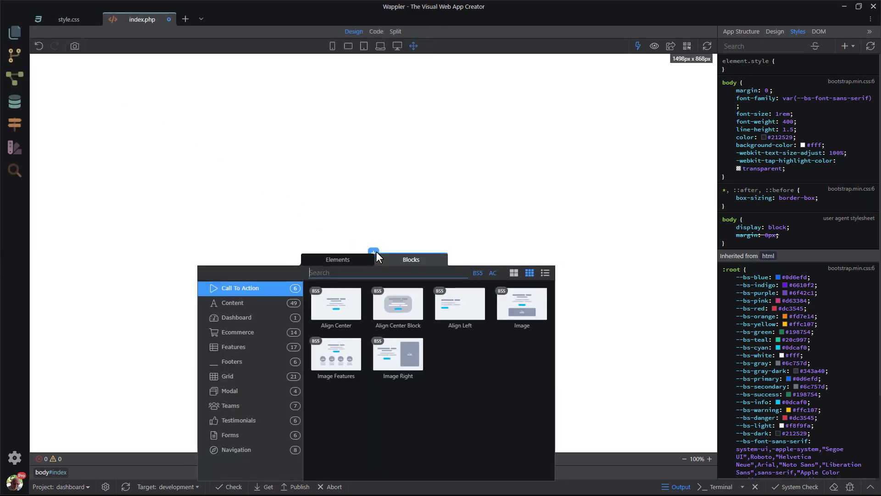
{"action": "left_click", "coordinate": [244, 448]}
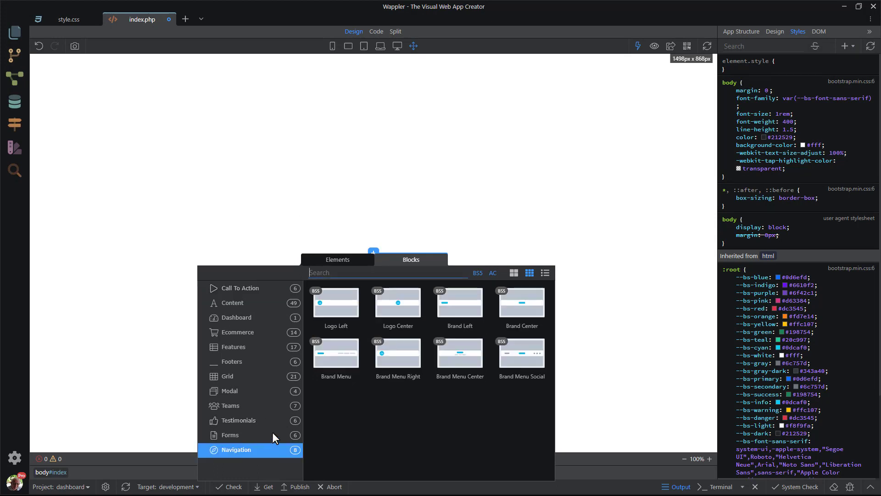
{"action": "left_click", "coordinate": [398, 353]}
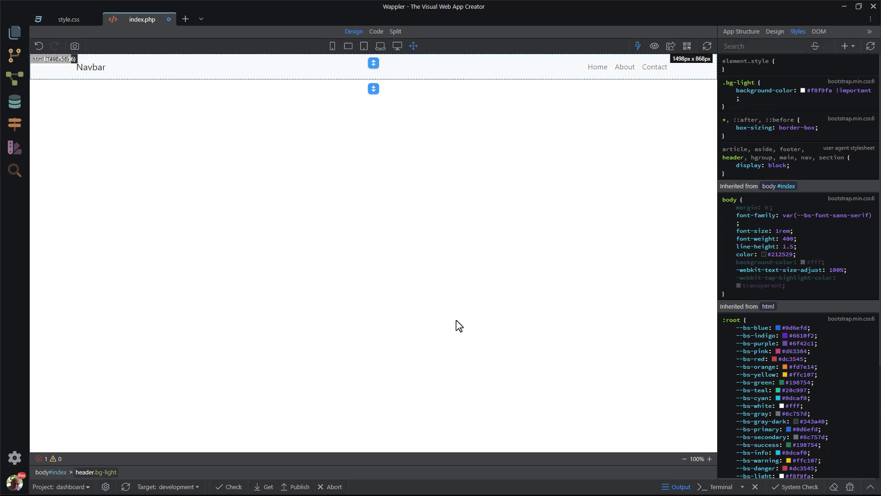
Step: Set the header's position to Fixed Top and its container's type to Fluid
{"action": "left_click", "coordinate": [744, 32]}
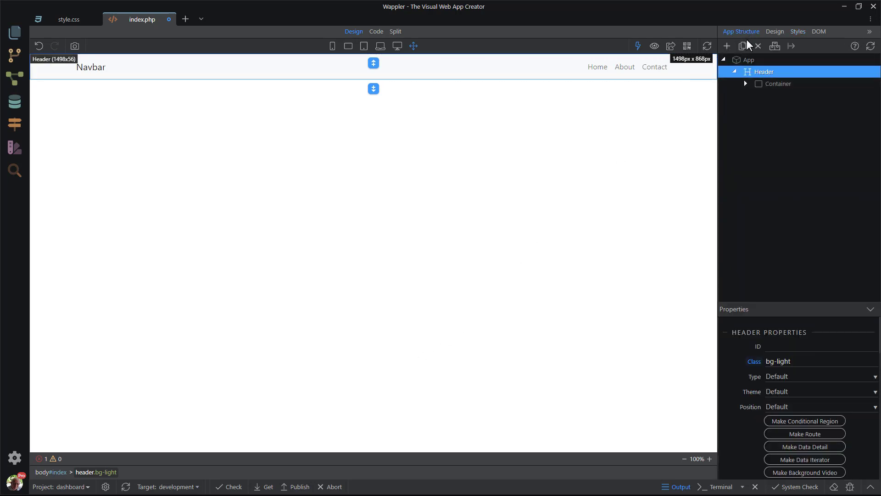
{"action": "left_click", "coordinate": [872, 408]}
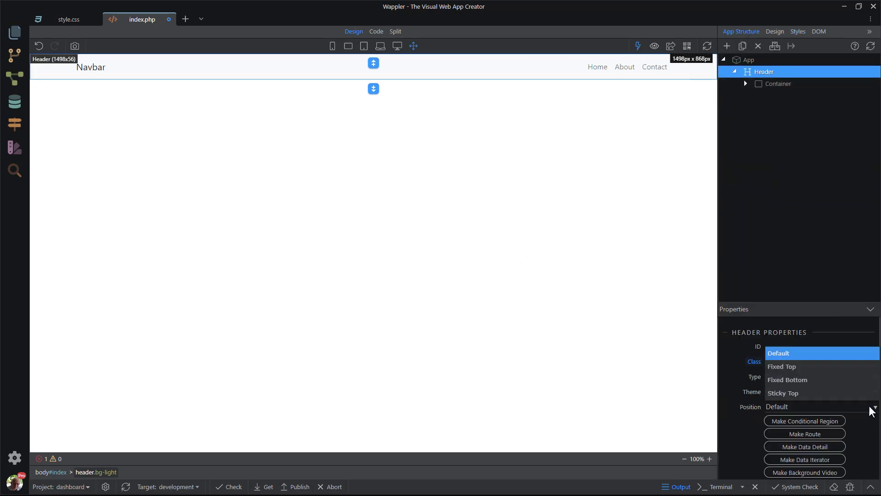
{"action": "left_click", "coordinate": [840, 368]}
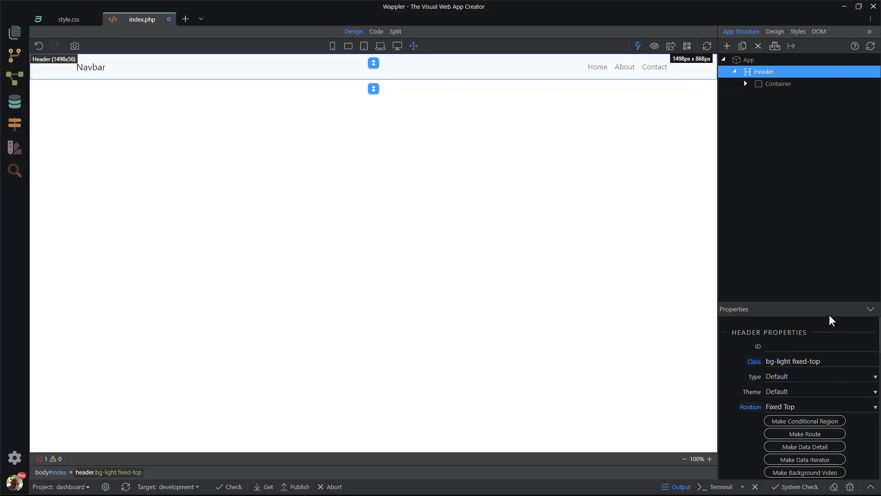
{"action": "left_click", "coordinate": [788, 84]}
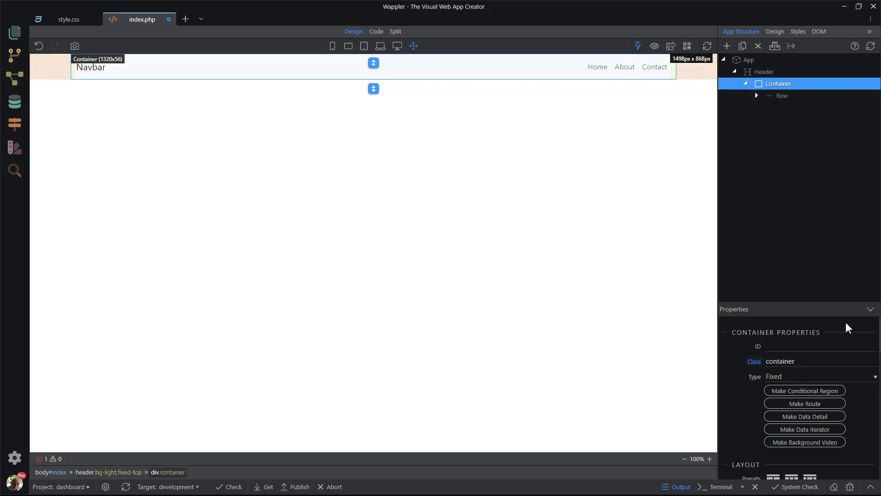
{"action": "left_click", "coordinate": [859, 375]}
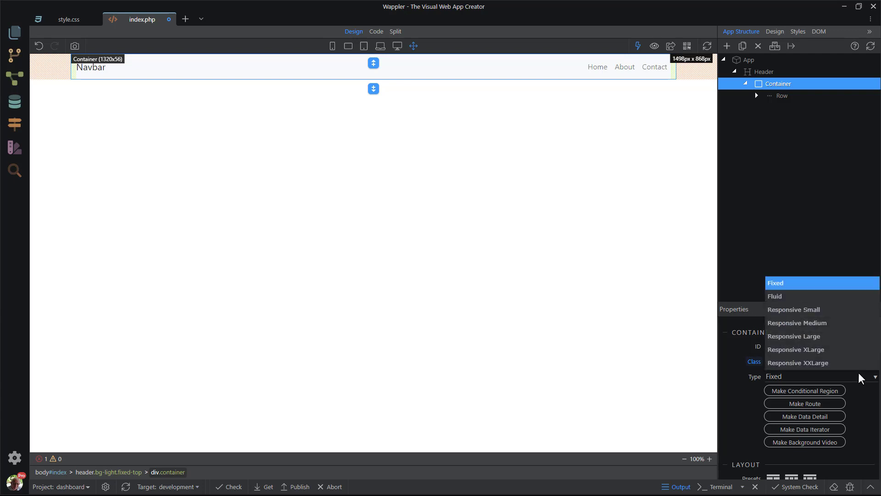
{"action": "left_click", "coordinate": [822, 296]}
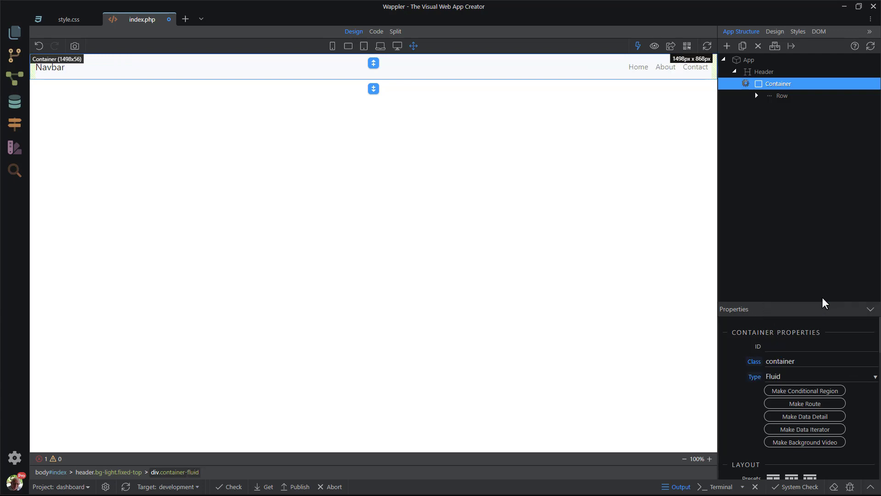
Step: Insert a Main element directly after the Header
{"action": "left_click", "coordinate": [762, 75]}
{"action": "right_click", "coordinate": [762, 75]}
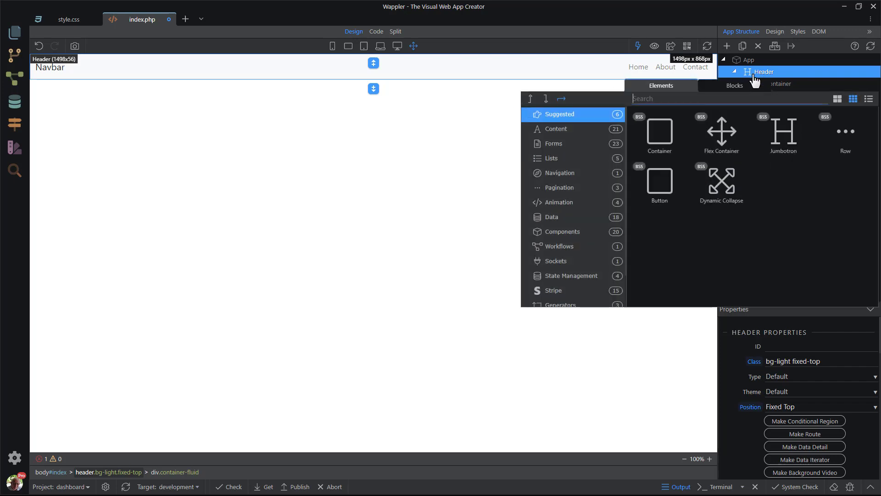
{"action": "left_click", "coordinate": [547, 99]}
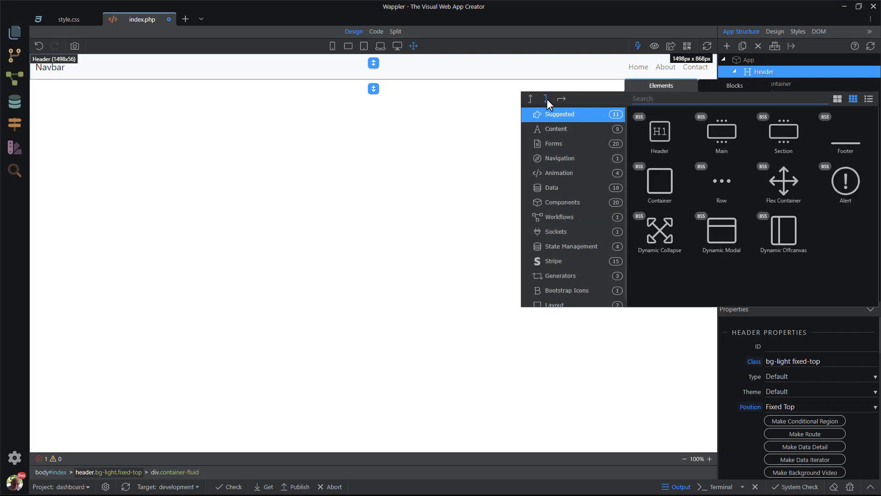
{"action": "left_click", "coordinate": [721, 133]}
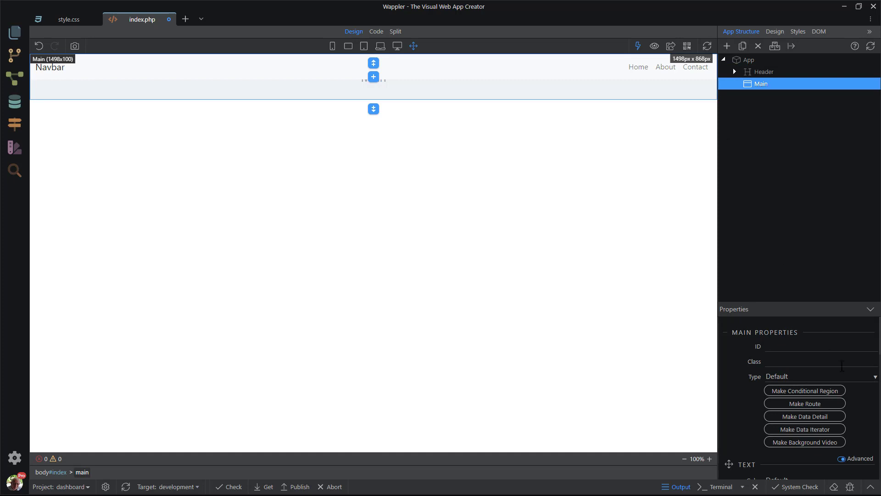
Step: Set the Main element's top margin to 5 and its top padding to 3
{"action": "scroll", "coordinate": [861, 404], "scroll_direction": "down", "scroll_amount": 10}
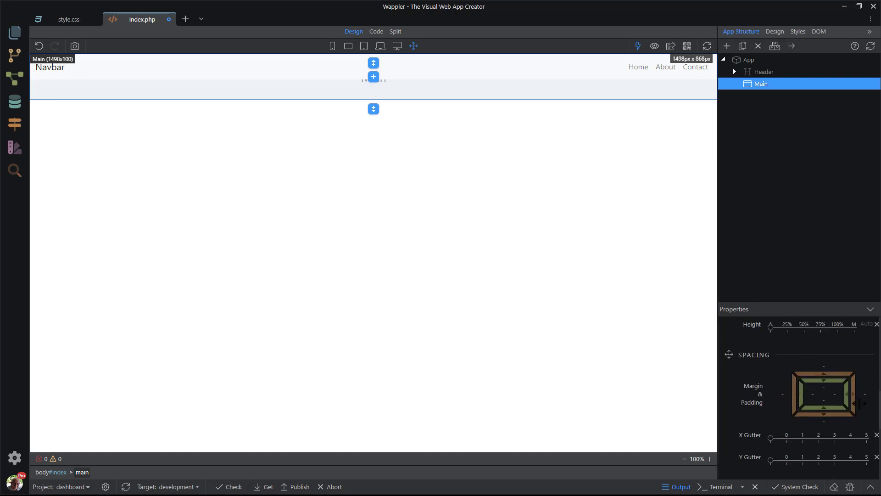
{"action": "left_click", "coordinate": [819, 327]}
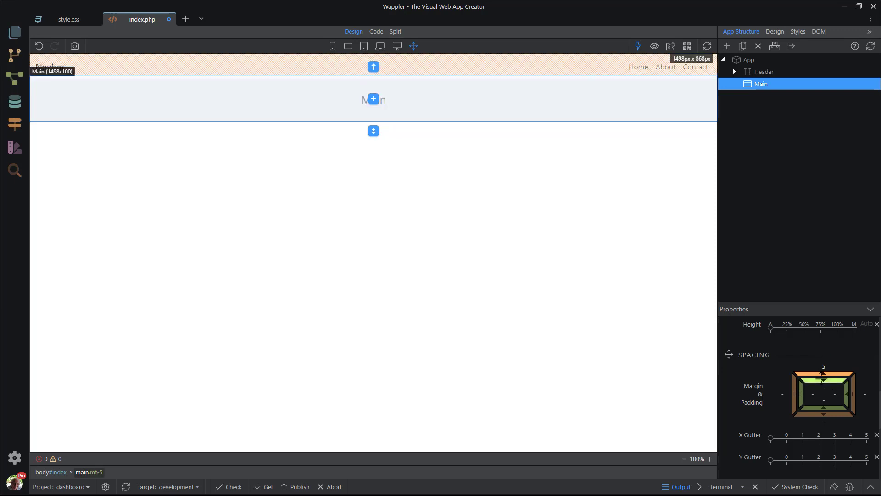
{"action": "left_click_drag", "start_coordinate": [821, 379], "coordinate": [839, 402]}
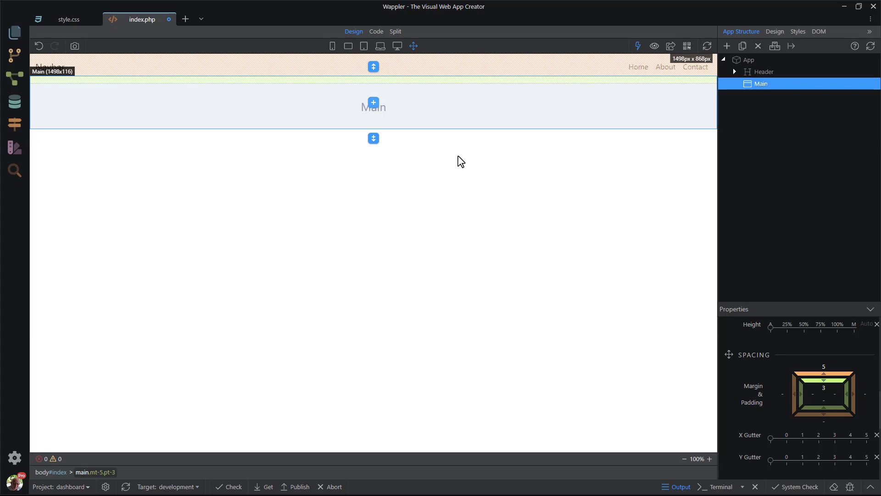
Step: Add a container inside Main and set its type to Fluid
{"action": "left_click", "coordinate": [374, 103]}
{"action": "left_click", "coordinate": [388, 162]}
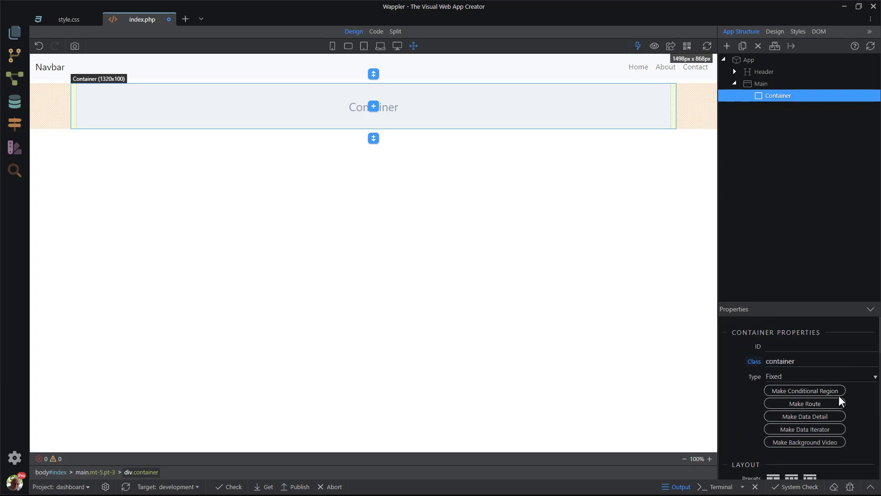
{"action": "left_click", "coordinate": [861, 376]}
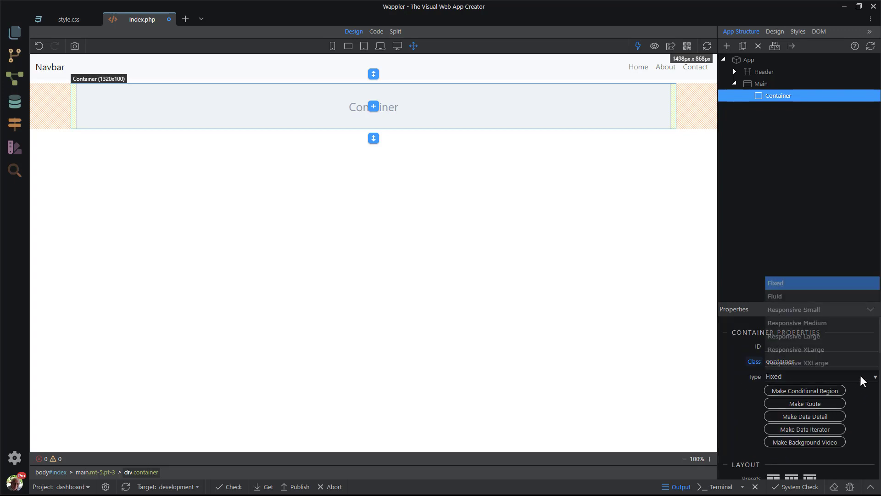
{"action": "left_click", "coordinate": [794, 296]}
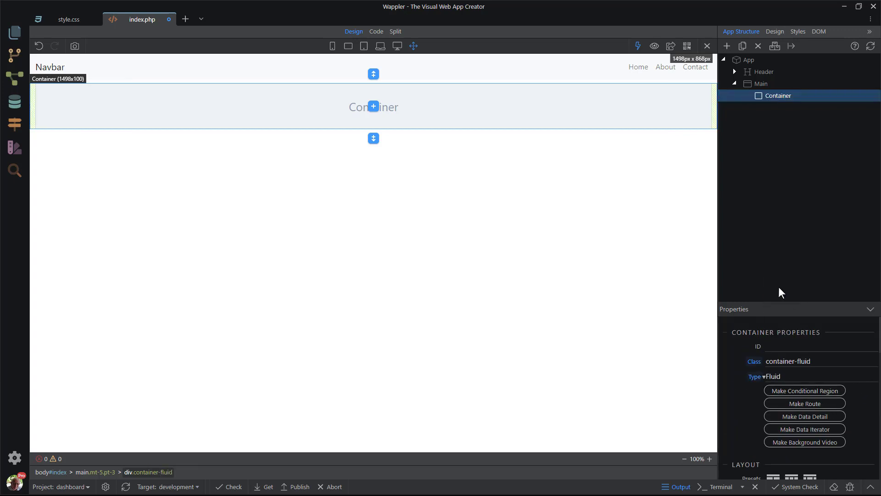
Step: Add a row inside Main's container and a column inside that row
{"action": "left_click", "coordinate": [373, 106]}
{"action": "left_click", "coordinate": [339, 157]}
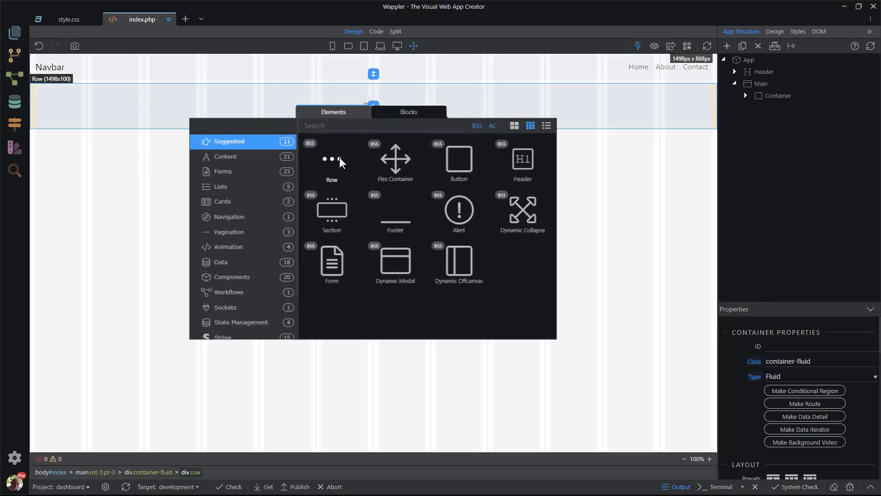
{"action": "left_click", "coordinate": [374, 107]}
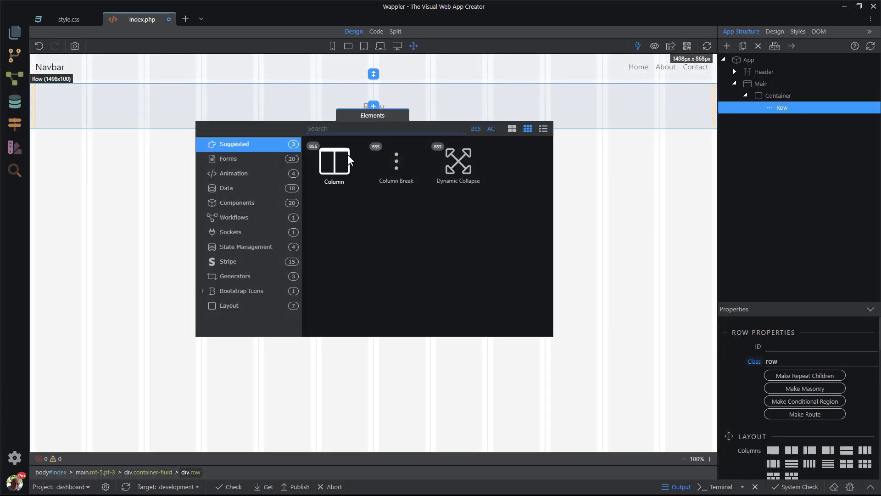
{"action": "left_click", "coordinate": [342, 165]}
Step: Insert a title element in the column and set its type to Heading 2
{"action": "left_click", "coordinate": [374, 107]}
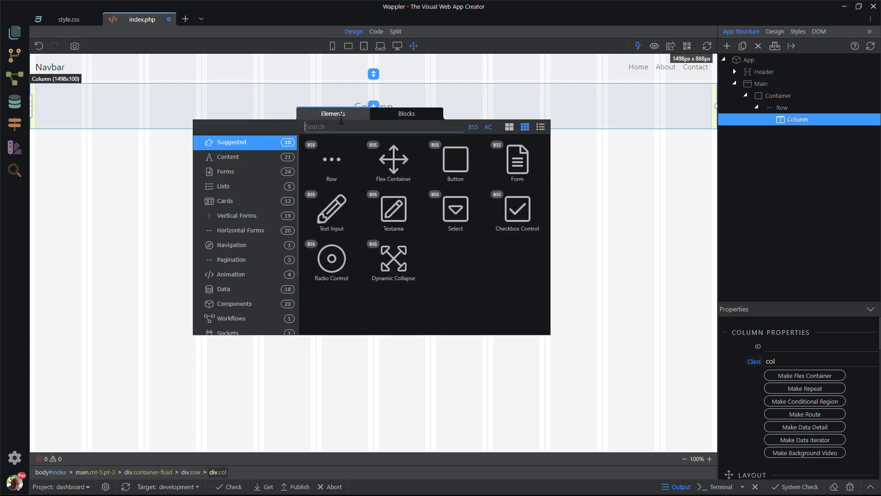
{"action": "left_click", "coordinate": [239, 156]}
{"action": "left_click", "coordinate": [335, 173]}
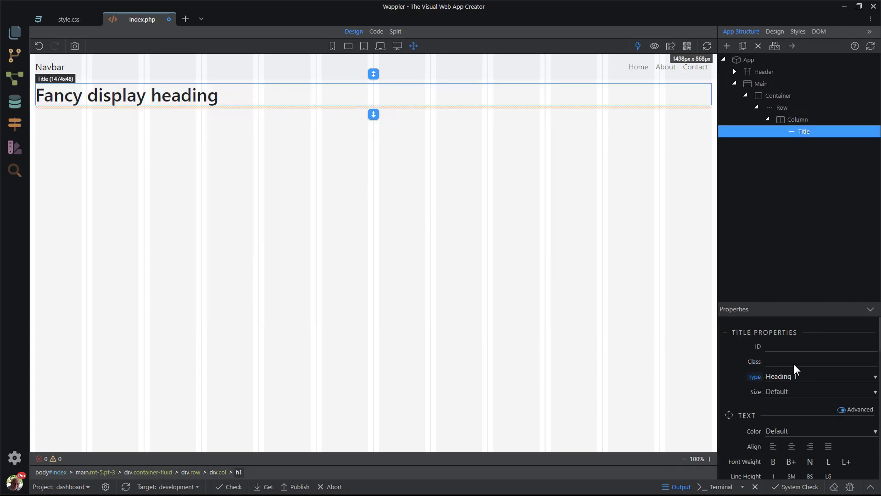
{"action": "left_click", "coordinate": [821, 376]}
{"action": "left_click", "coordinate": [812, 309]}
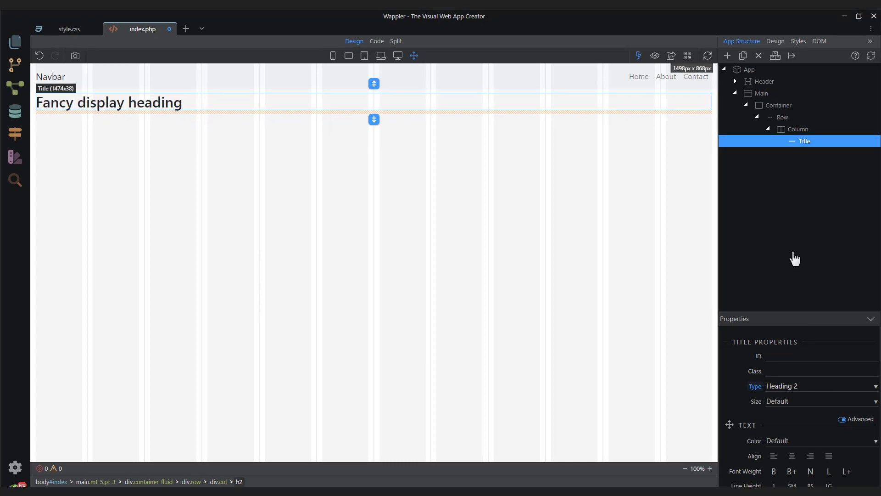
Step: Add a Dynamic Offcanvas element directly under the App root
{"action": "left_click", "coordinate": [741, 70]}
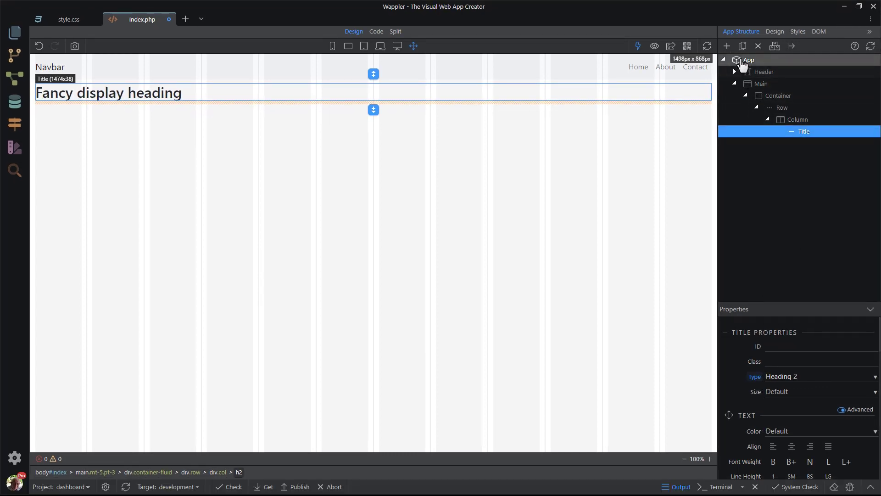
{"action": "right_click", "coordinate": [739, 60]}
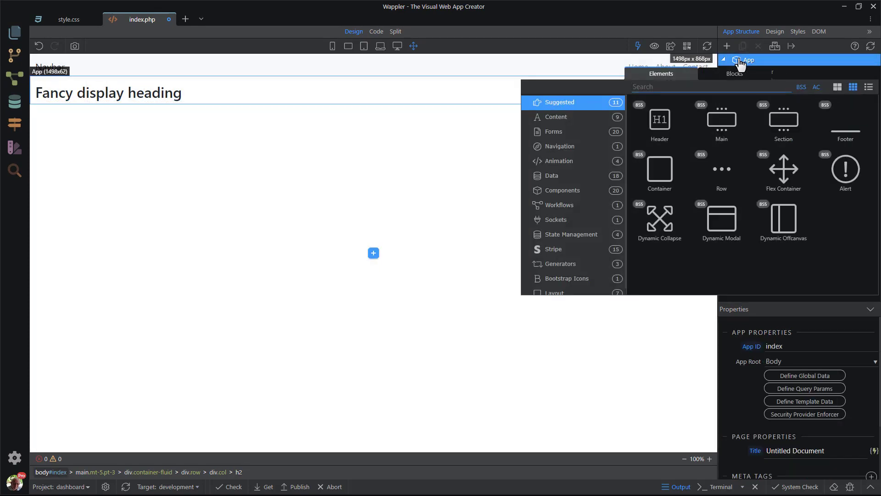
{"action": "left_click", "coordinate": [784, 226]}
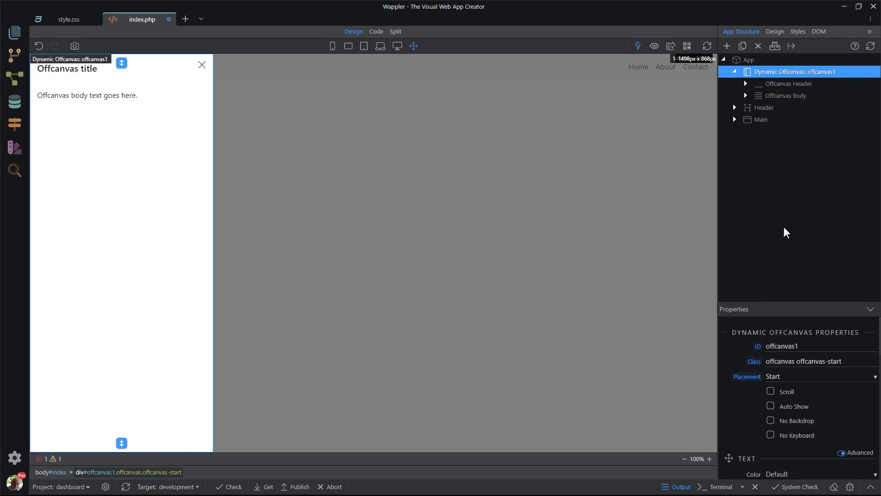
Step: Insert a Button element before Navbar Brand inside the header's navbar
{"action": "left_click", "coordinate": [760, 109]}
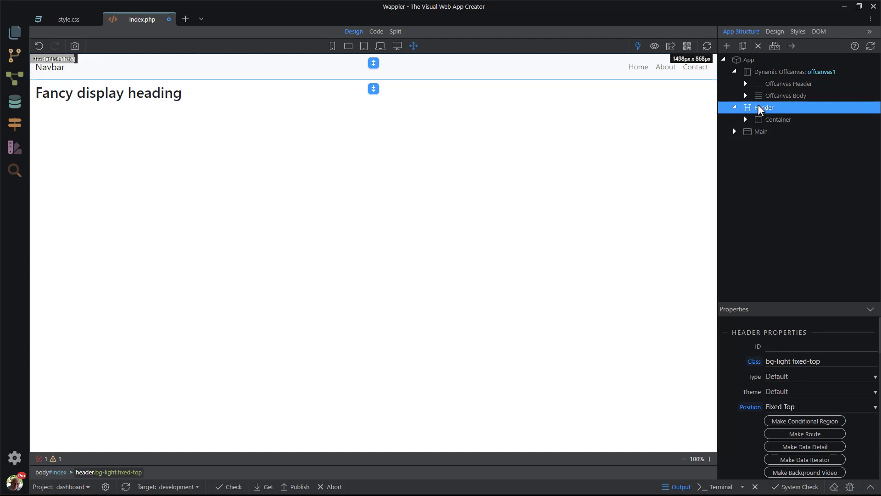
{"action": "left_click", "coordinate": [746, 119]}
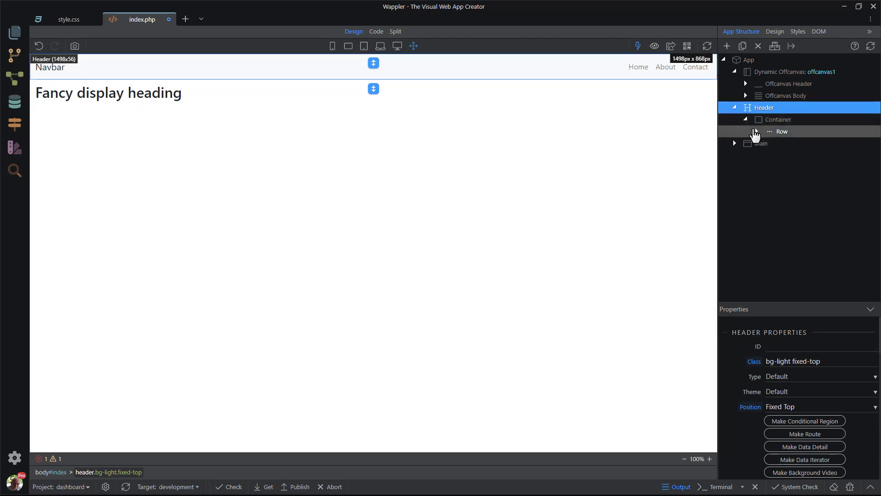
{"action": "left_click", "coordinate": [756, 132]}
{"action": "left_click", "coordinate": [767, 144]}
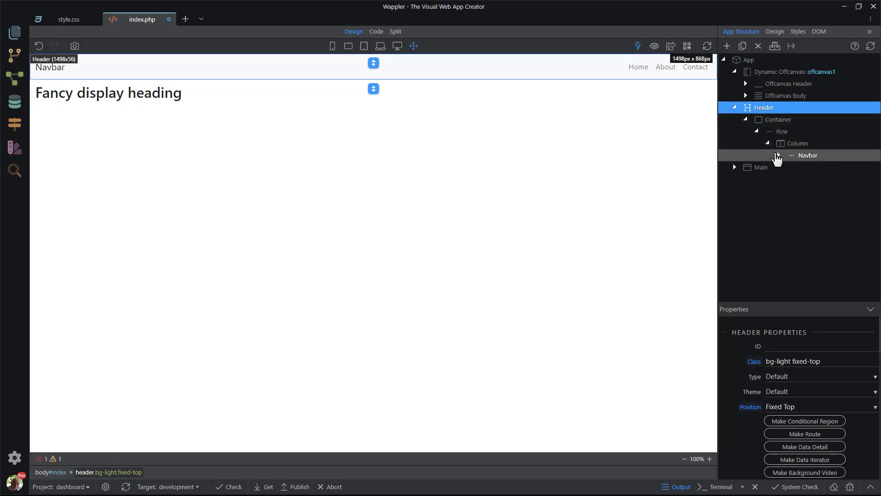
{"action": "left_click", "coordinate": [778, 156]}
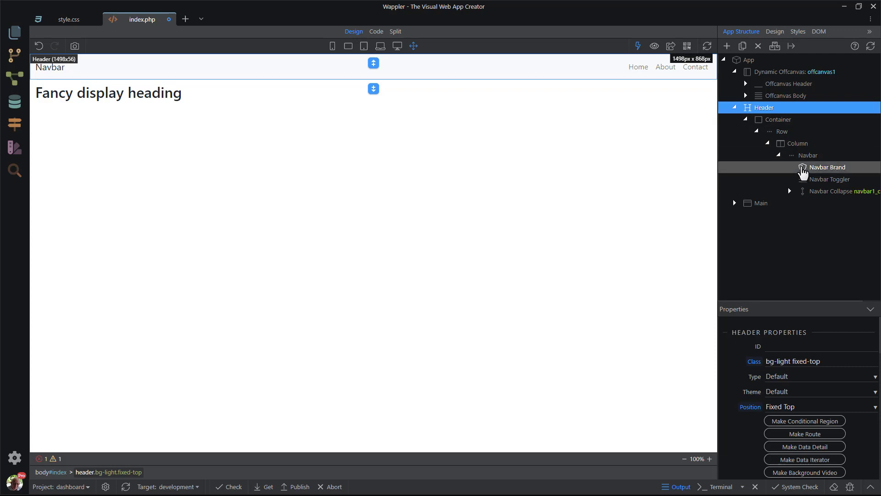
{"action": "left_click", "coordinate": [803, 171]}
{"action": "left_click", "coordinate": [803, 169]}
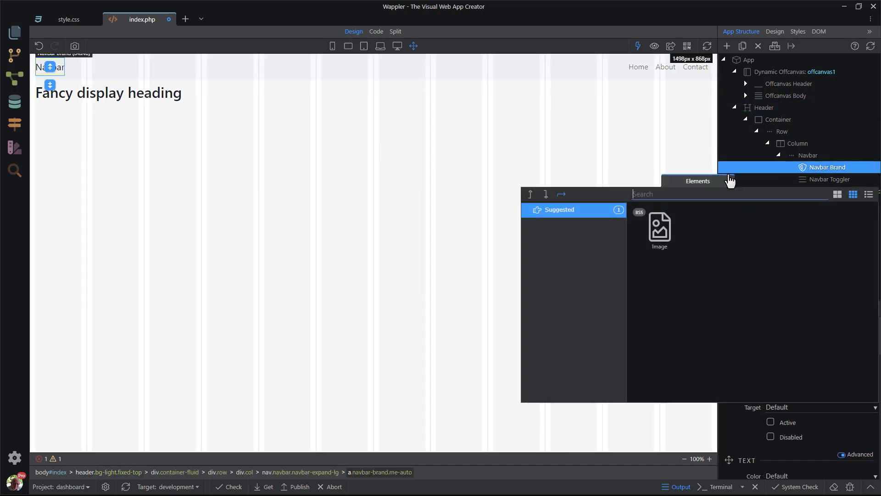
{"action": "left_click", "coordinate": [530, 195]}
{"action": "left_click", "coordinate": [571, 238]}
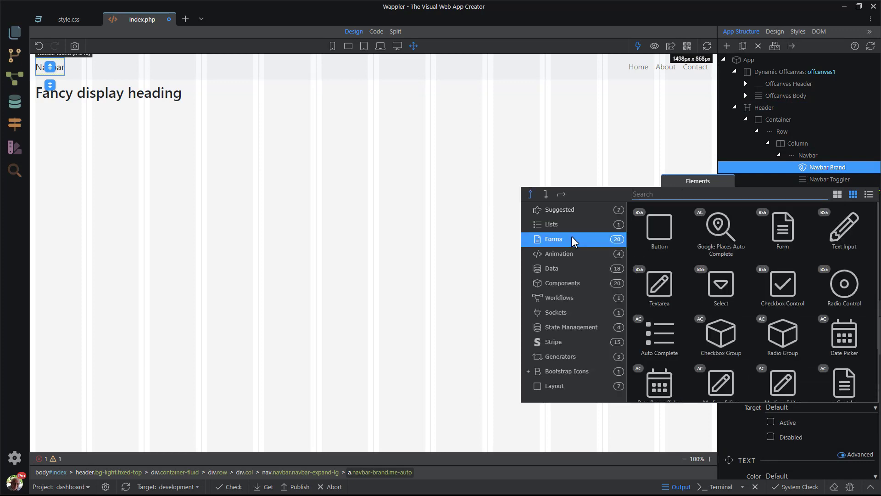
{"action": "left_click", "coordinate": [659, 237]}
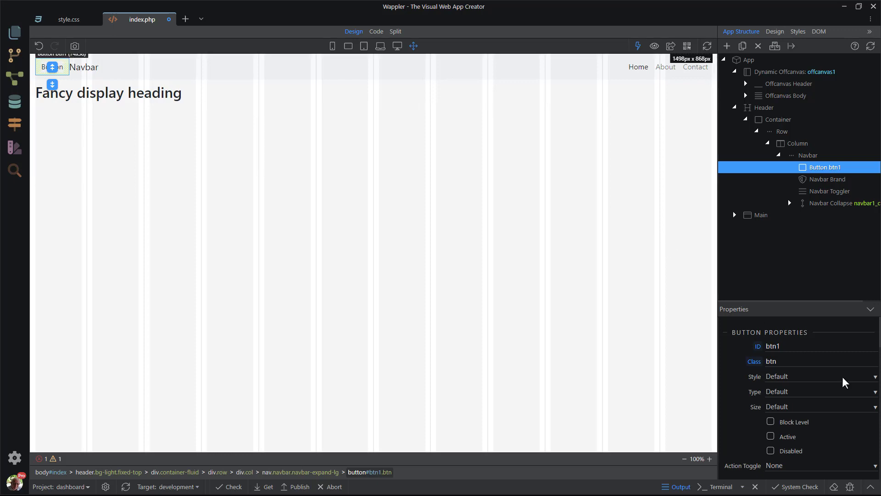
Step: Add a dynamic mouse Click event to the new navbar button
{"action": "scroll", "coordinate": [844, 379], "scroll_direction": "down", "scroll_amount": 5}
{"action": "scroll", "coordinate": [843, 378], "scroll_direction": "down", "scroll_amount": 10}
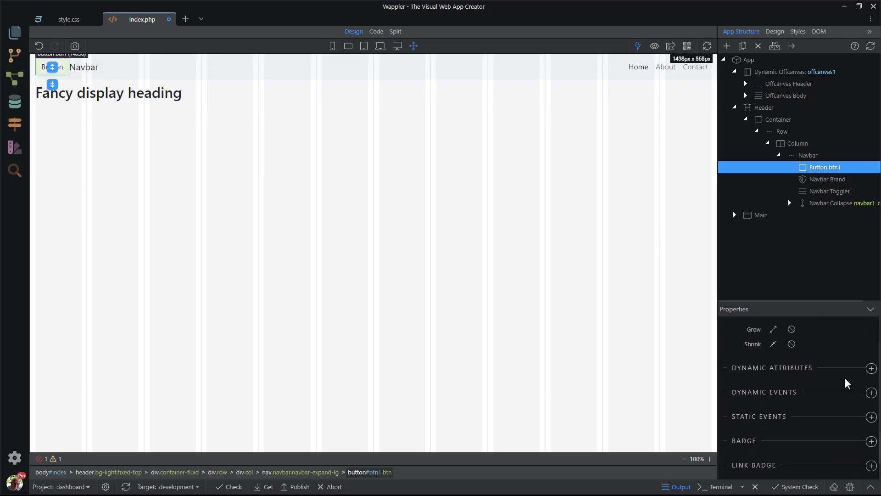
{"action": "left_click", "coordinate": [871, 393]}
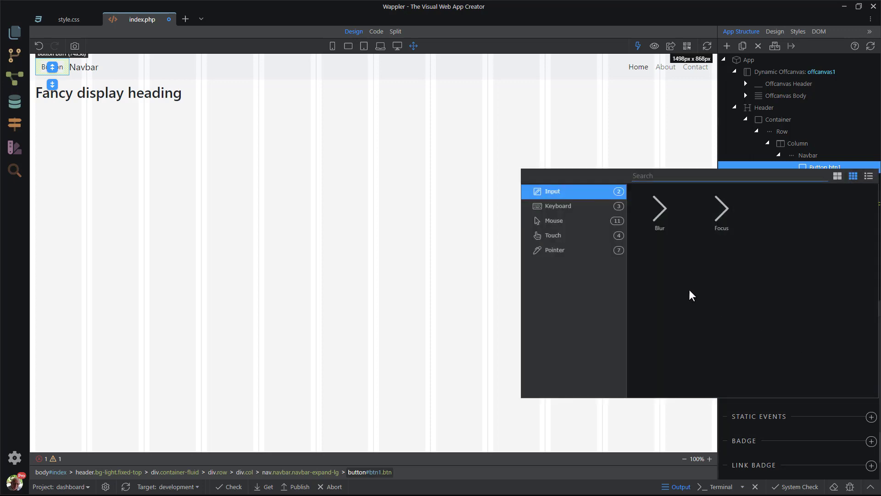
{"action": "left_click", "coordinate": [557, 216]}
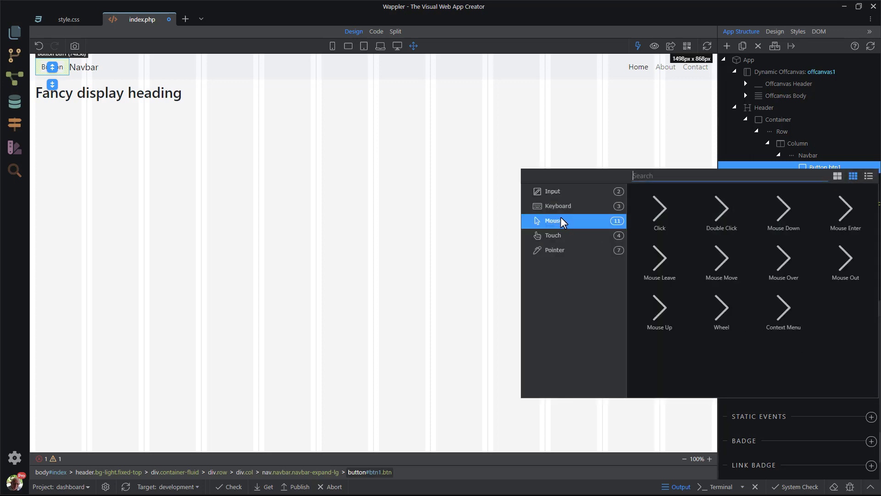
{"action": "left_click", "coordinate": [656, 230]}
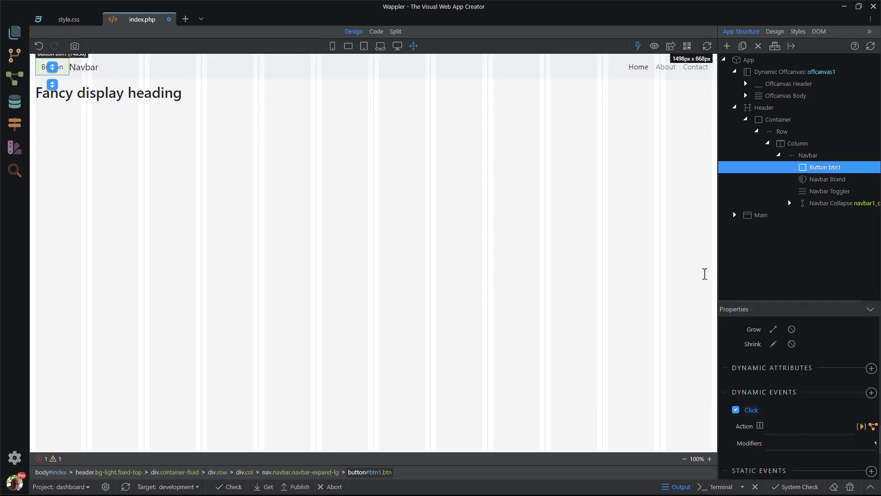
Step: Set the button's Click event action to Show on the offcanvas1 Dynamic Offcanvas
{"action": "left_click", "coordinate": [861, 427]}
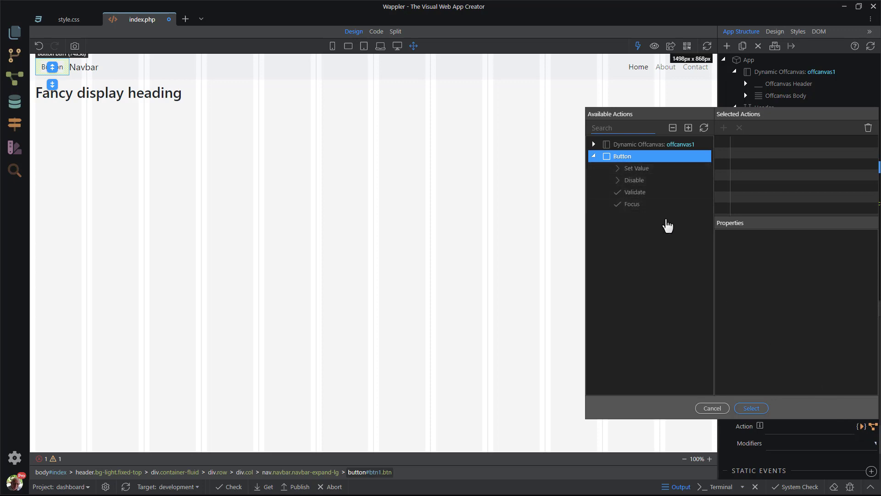
{"action": "left_click", "coordinate": [594, 144]}
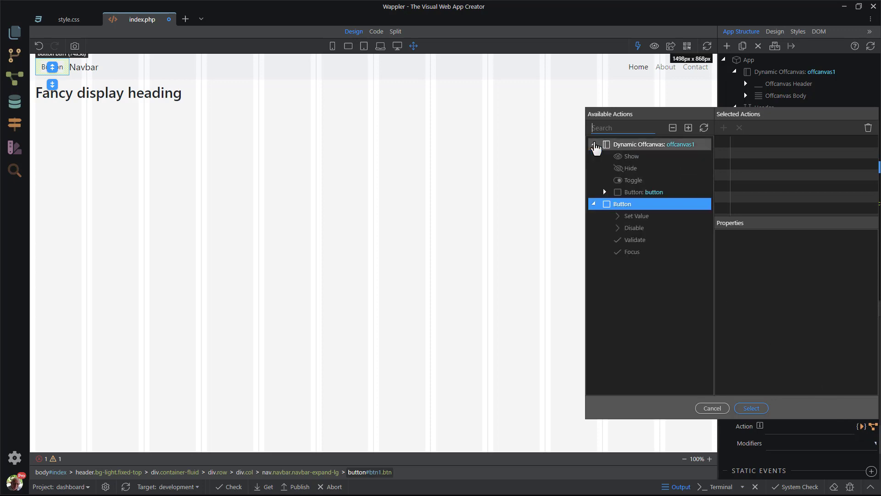
{"action": "left_click", "coordinate": [628, 156]}
{"action": "left_click", "coordinate": [724, 128]}
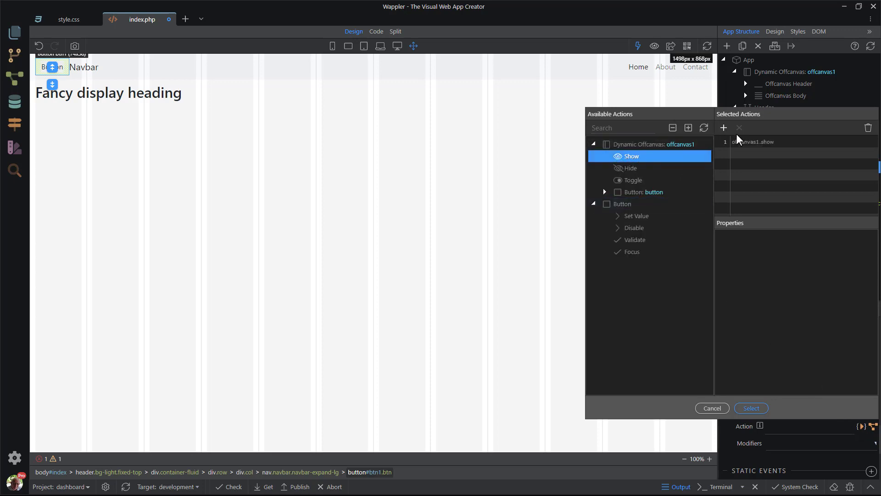
{"action": "left_click", "coordinate": [744, 140]}
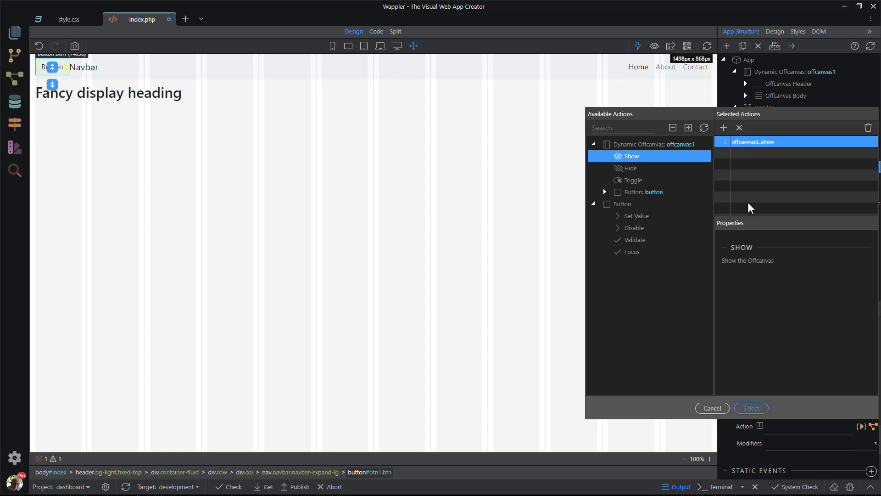
{"action": "left_click", "coordinate": [758, 406]}
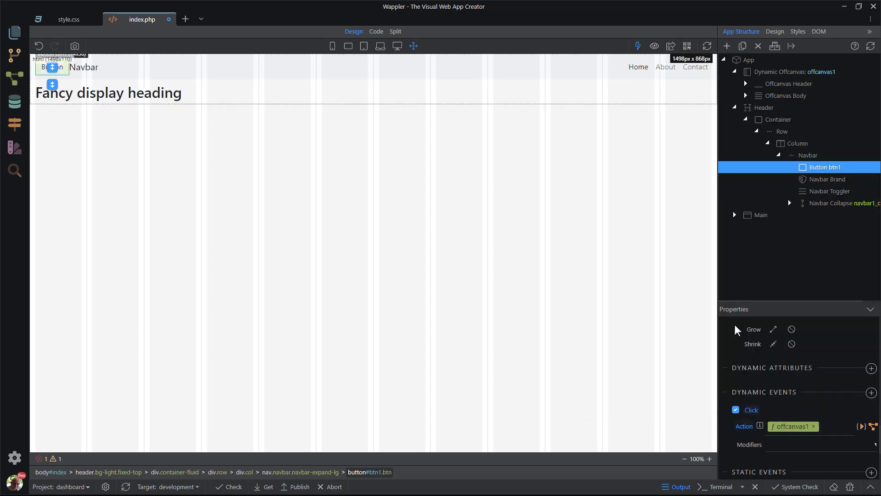
Step: Turn on the live preview, save index.php and open the offcanvas with the navbar button
{"action": "left_click", "coordinate": [655, 46]}
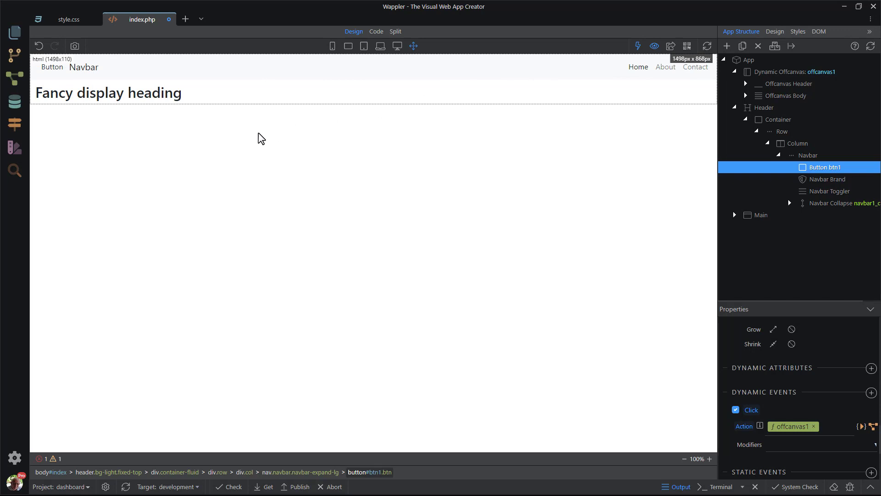
{"action": "key", "text": "ctrl+s"}
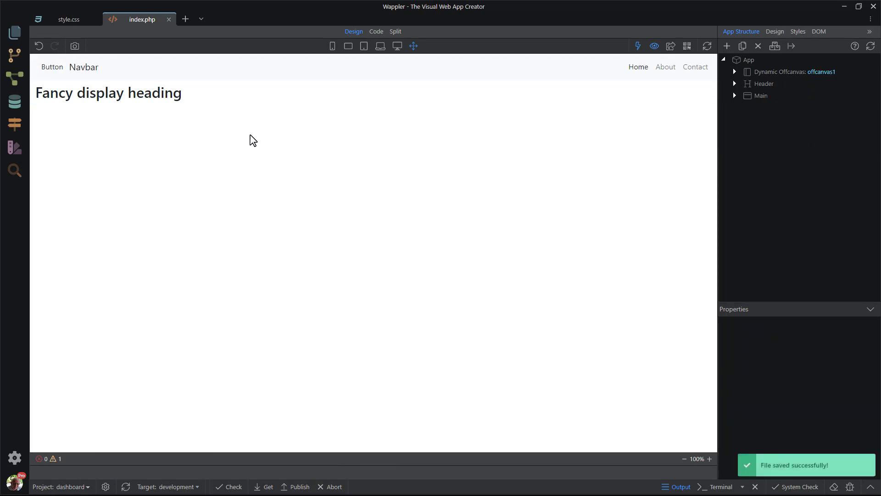
{"action": "left_click", "coordinate": [53, 70]}
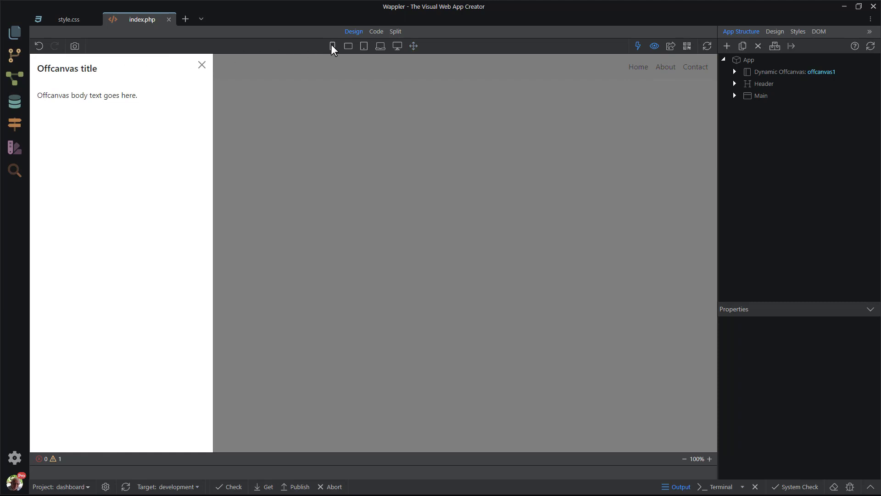
Step: Preview the open offcanvas at the phone, tablet, desktop and laptop sizes, and return the view to full size
{"action": "left_click", "coordinate": [332, 46]}
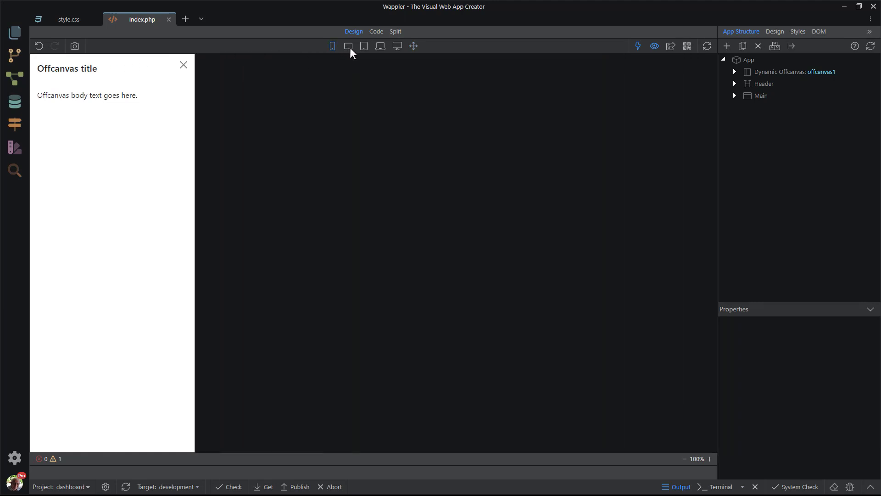
{"action": "left_click", "coordinate": [350, 48]}
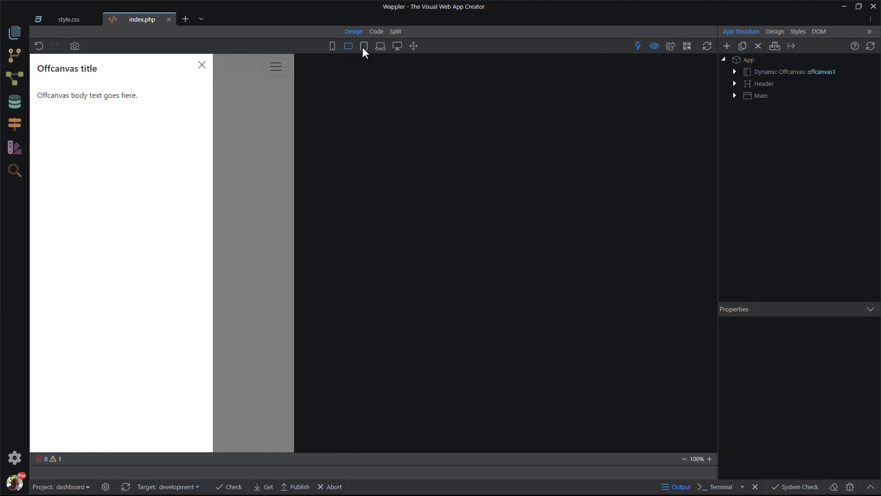
{"action": "left_click", "coordinate": [364, 46]}
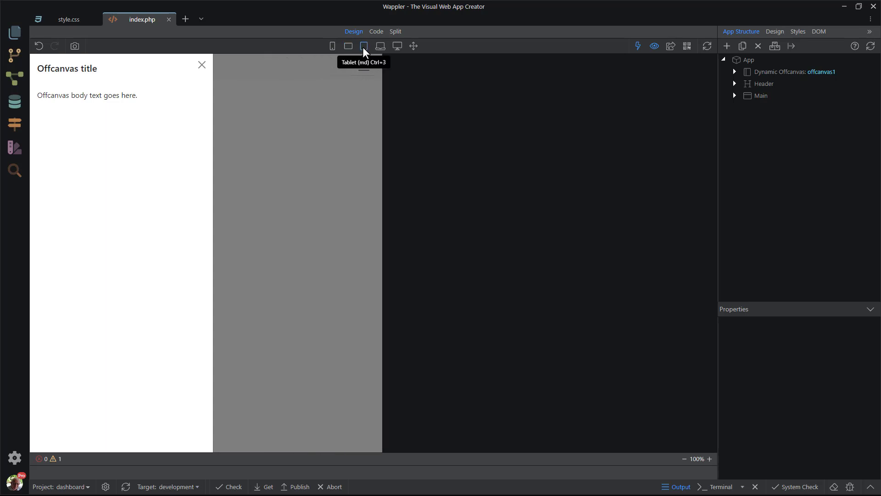
{"action": "left_click", "coordinate": [399, 44]}
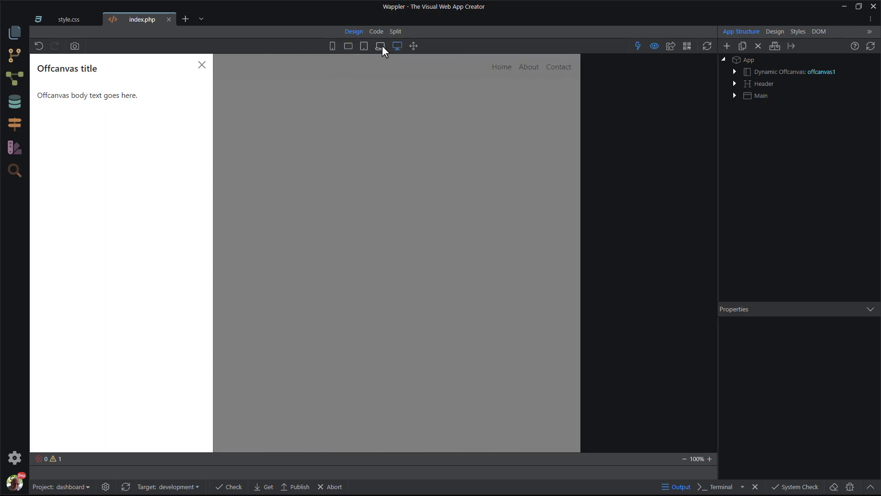
{"action": "left_click", "coordinate": [380, 46]}
{"action": "left_click", "coordinate": [413, 45]}
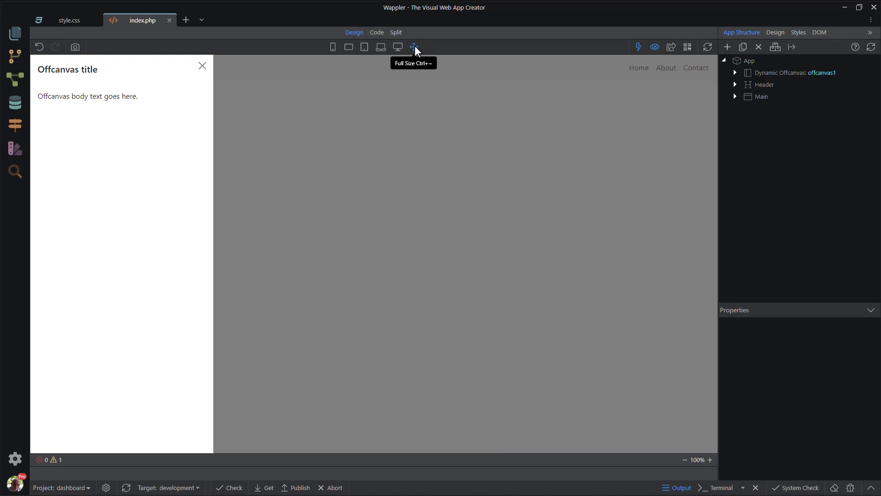
Step: In style.css, add a :root rule below the comment defining --offcanvas-width: 250px and --topNavbarHeight: 56px
{"action": "left_click", "coordinate": [71, 21]}
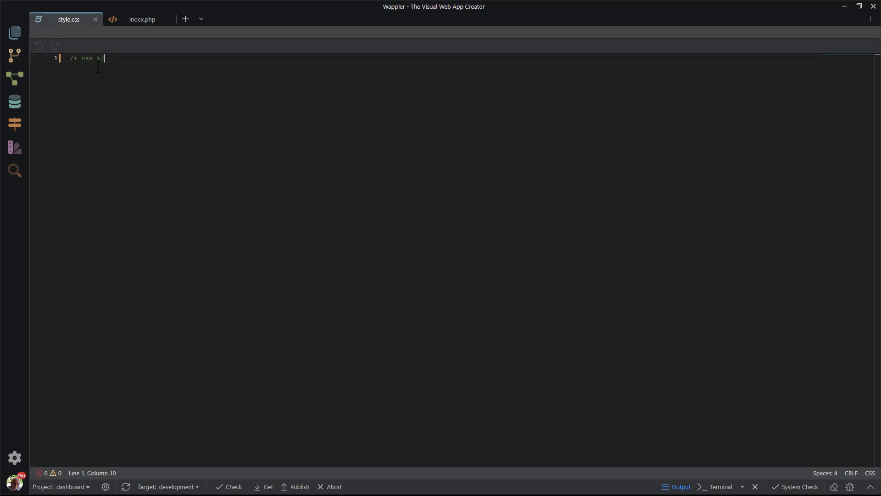
{"action": "key", "text": "Return"}
{"action": "type", "text": ":"}
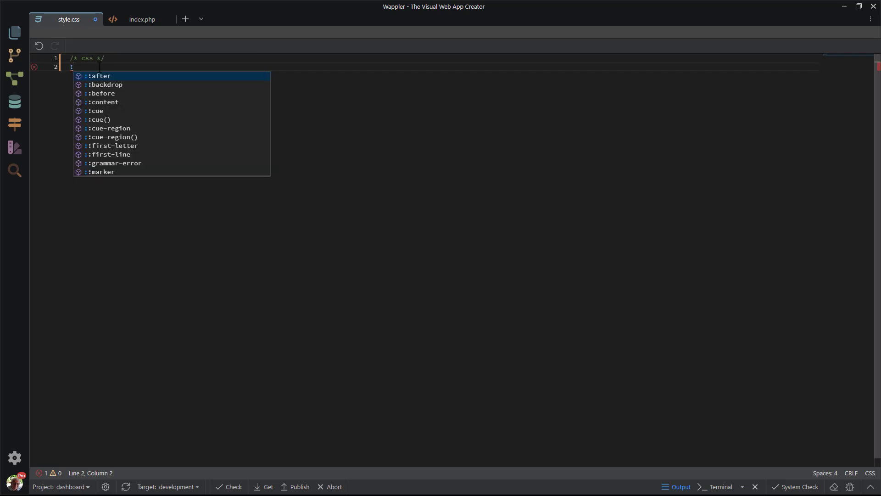
{"action": "type", "text": "ro"}
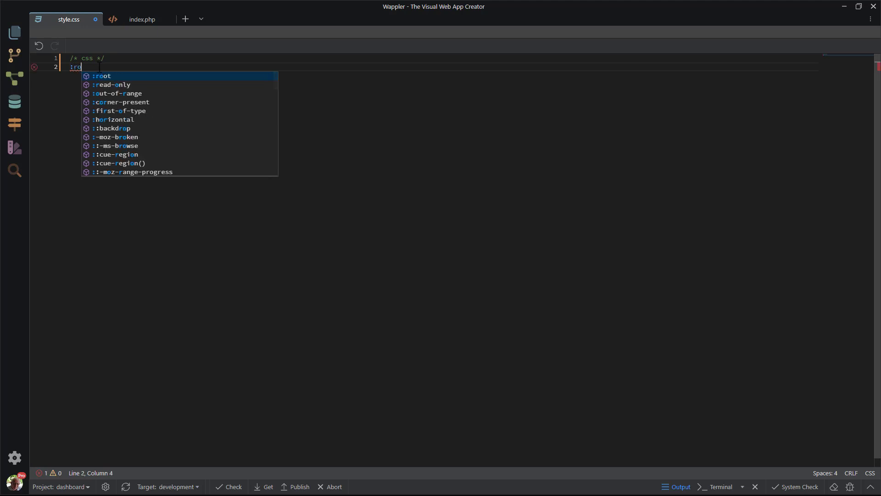
{"action": "key", "text": "Return"}
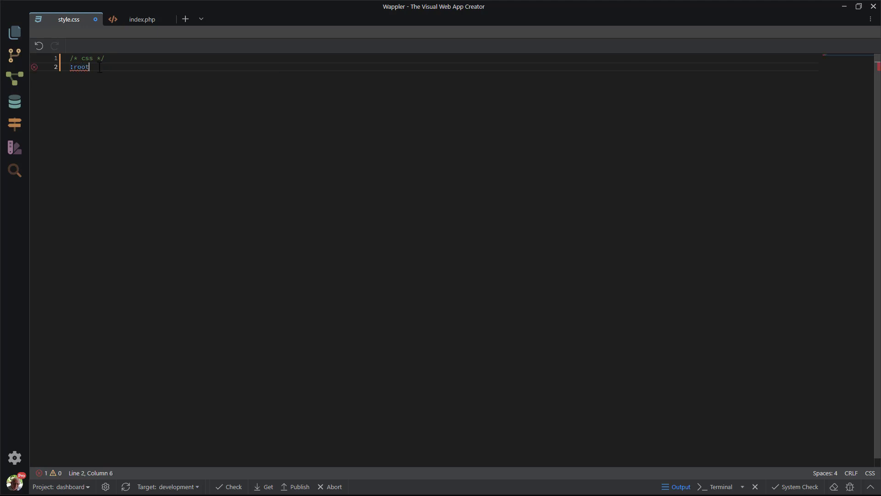
{"action": "type", "text": "{"}
{"action": "key", "text": "Return"}
{"action": "type", "text": "--offcanvas-width: 250px;"}
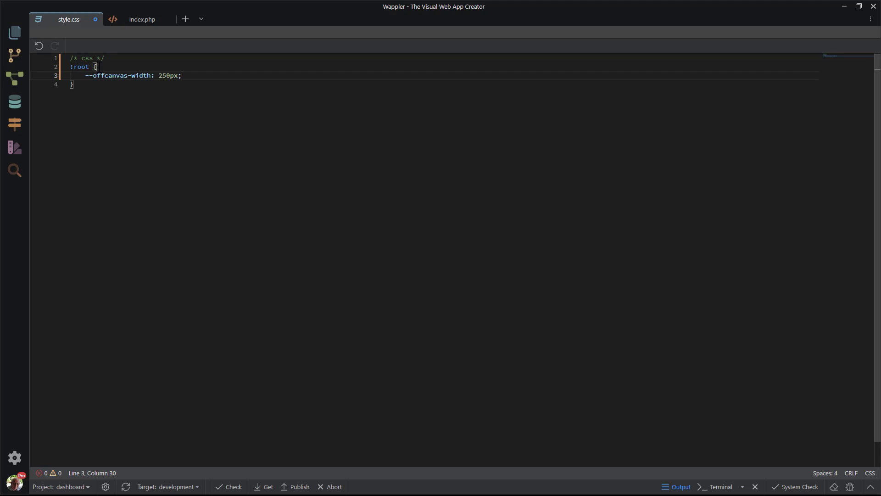
{"action": "key", "text": "Return"}
{"action": "type", "text": "--topNavbarHeight: 56px; }"}
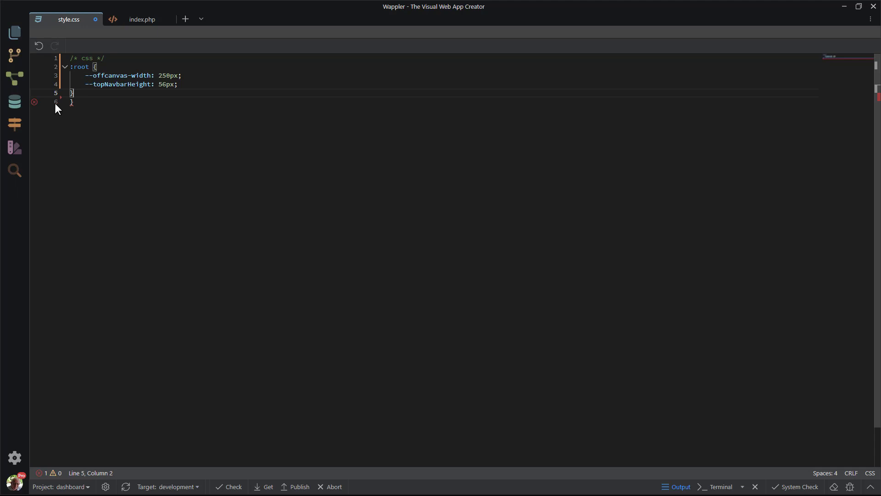
Step: Replace the extra closing brace with an .offcanvas rule setting width to var(--offcanvas-width), and save style.css
{"action": "left_click_drag", "start_coordinate": [55, 104], "coordinate": [74, 124]}
{"action": "key", "text": "BackSpace"}
{"action": "type", "text": ".offcanvas {     width: var(--offcanvas-width); }"}
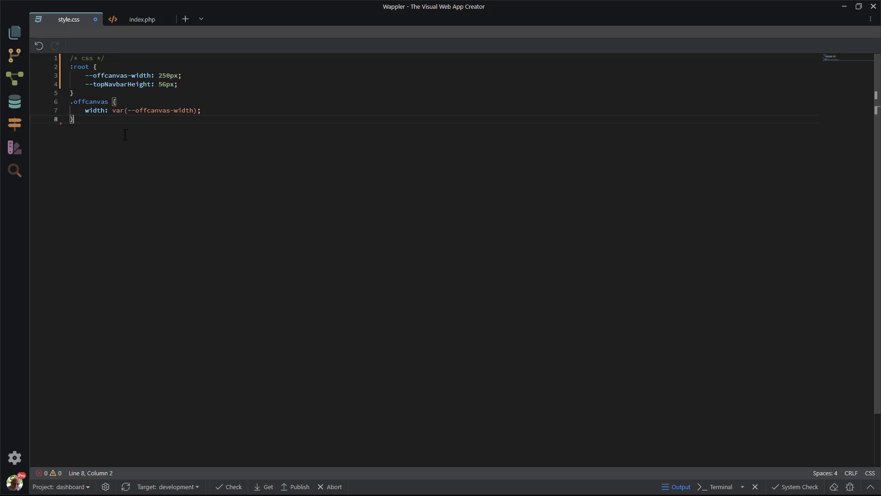
{"action": "key", "text": "ctrl+s"}
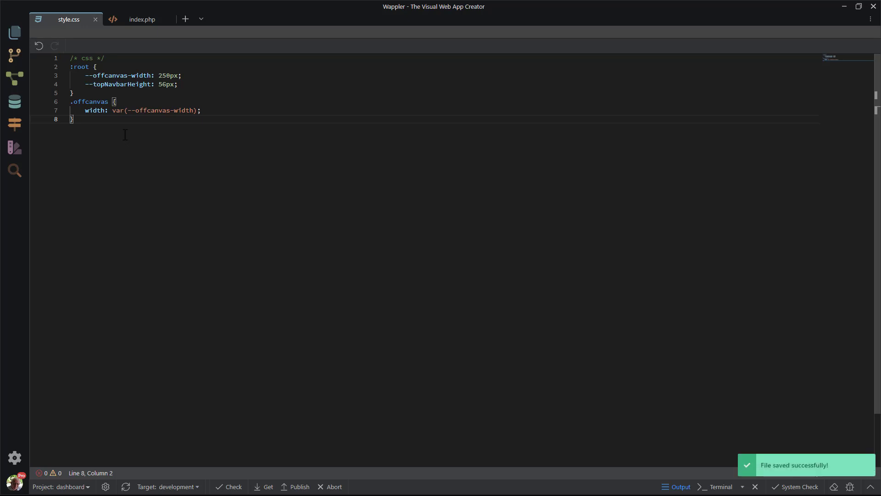
Step: Check the offcanvas width on index.php at tablet size and at full size
{"action": "left_click", "coordinate": [144, 22]}
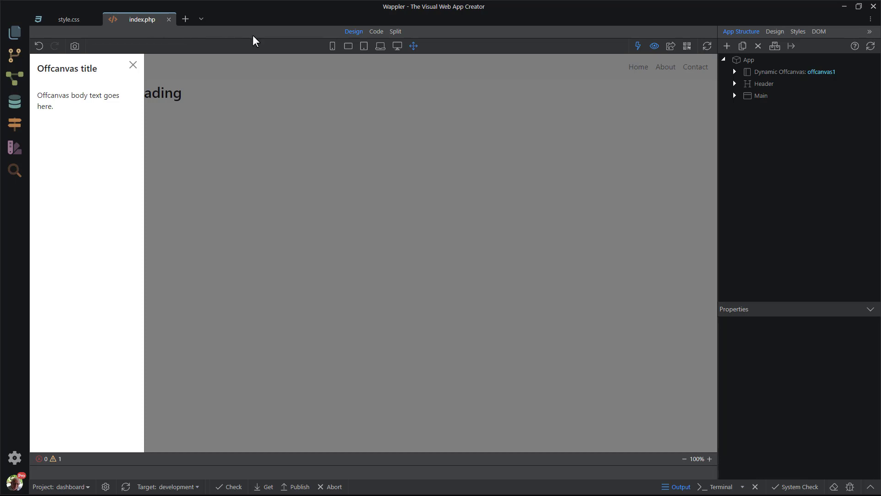
{"action": "left_click", "coordinate": [363, 47]}
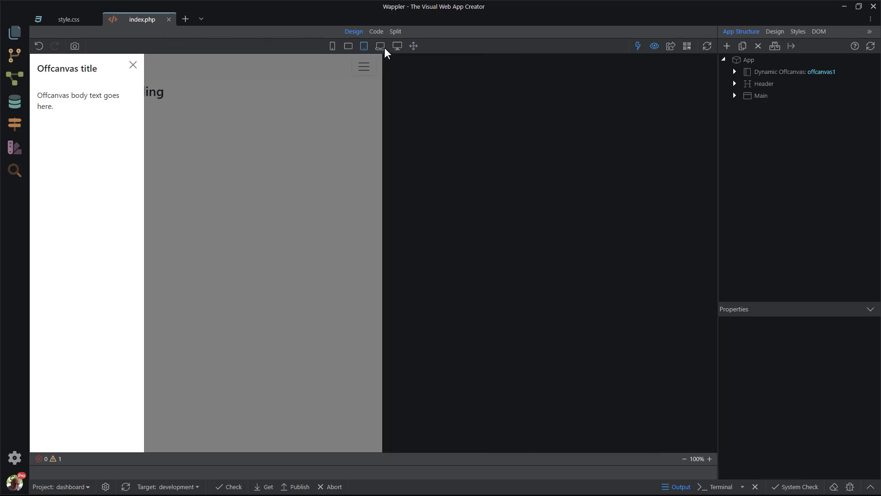
{"action": "left_click", "coordinate": [414, 45]}
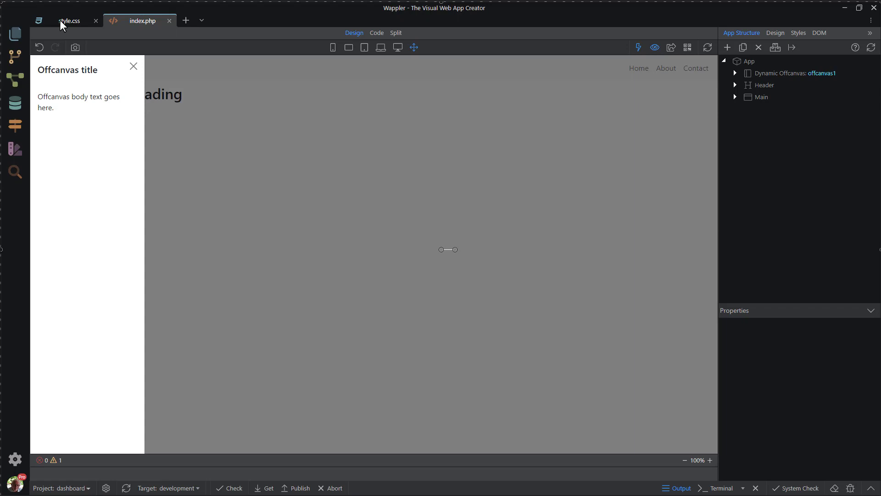
{"action": "left_click", "coordinate": [58, 19]}
{"action": "key", "text": "Return"}
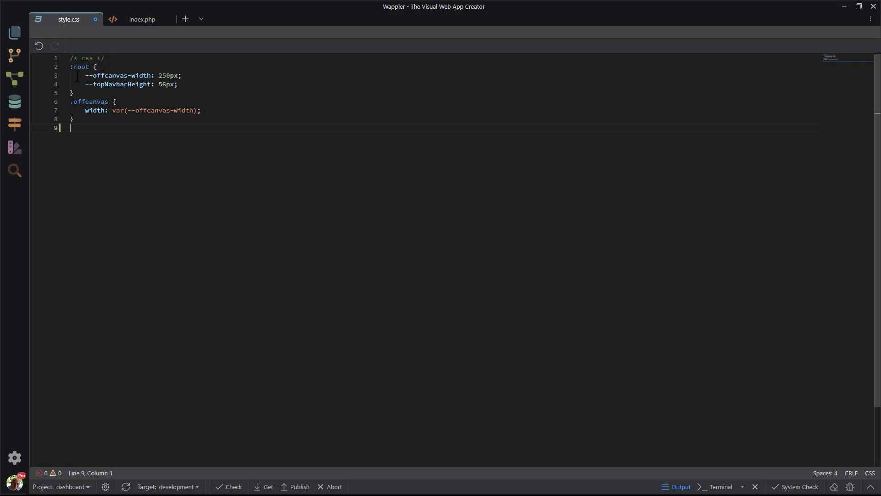
{"action": "type", "text": "@media (min-width: 992px) {"}
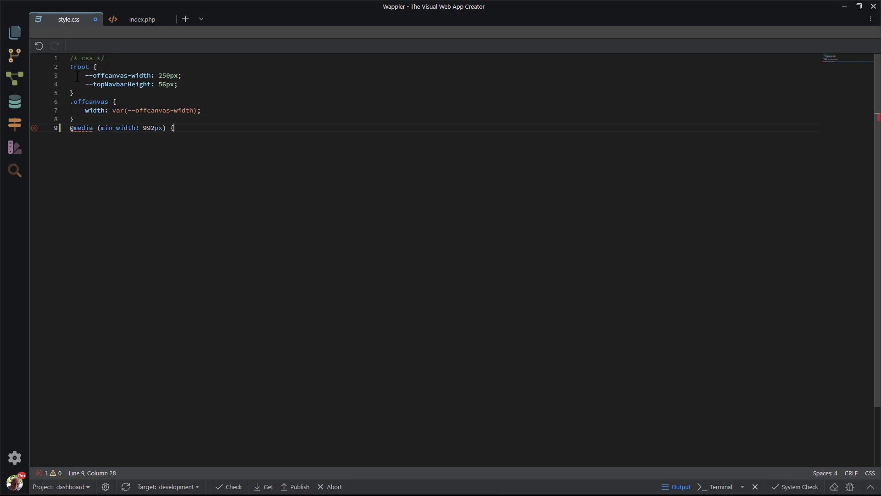
{"action": "type", "text": "}"}
{"action": "key", "text": "Left"}
{"action": "key", "text": "Return"}
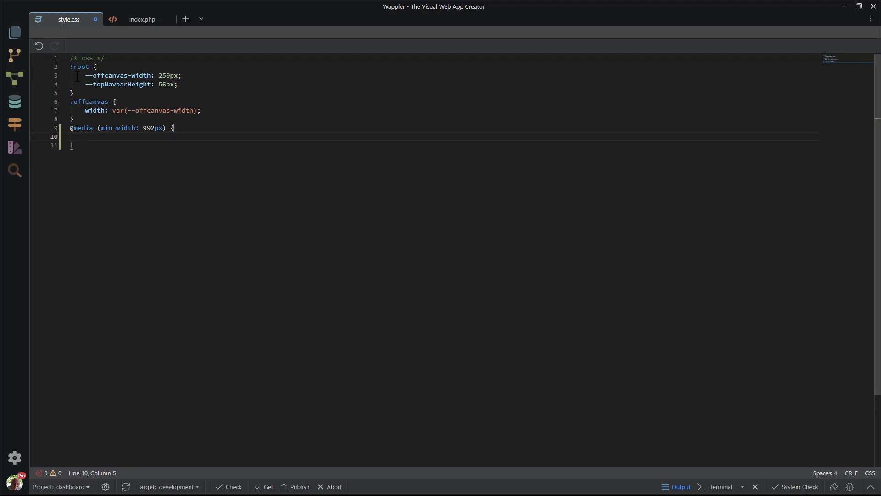
{"action": "type", "text": "main { margin-left: var(--offcanvas-width); }"}
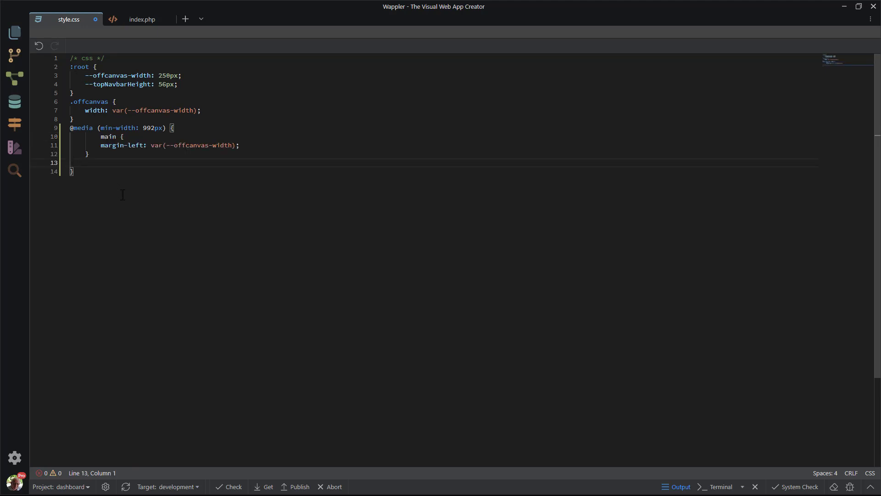
Step: In the media query, add an .offcanvas rule with -webkit-transform and transform none, visibility visible !important, top var(--topNavbarHeight) and height calc(100% - var(--topNavbarHeight))
{"action": "type", "text": ".offcanvas {         -webkit-transform: none;                 transform: none;         visibility: visible !important;         top: var(--topNavbarHeight);         height: calc(100% - var(--topNavbarHeight));     }"}
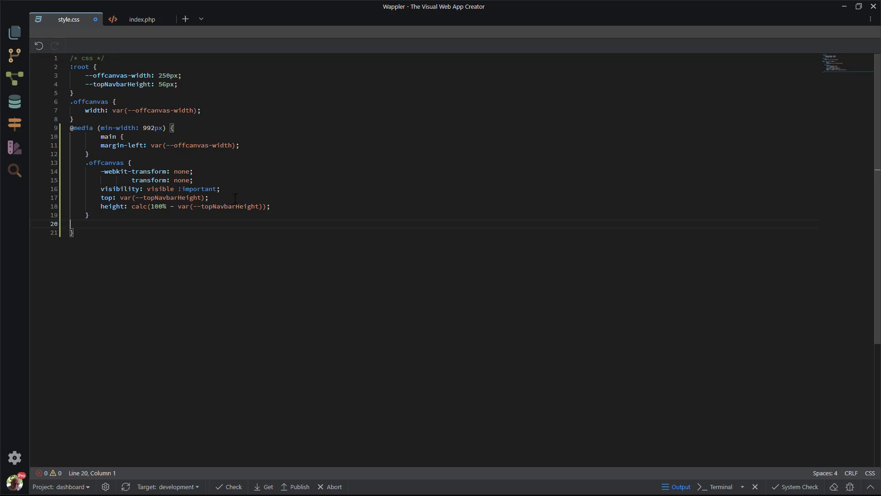
Step: In the media query, set .offcanvas-backdrop::before to display: none and .offcanvas-header .btn-close to visibility: hidden, and save style.css
{"action": "type", "text": ".offcanvas-backdrop::before {         display: none;     }"}
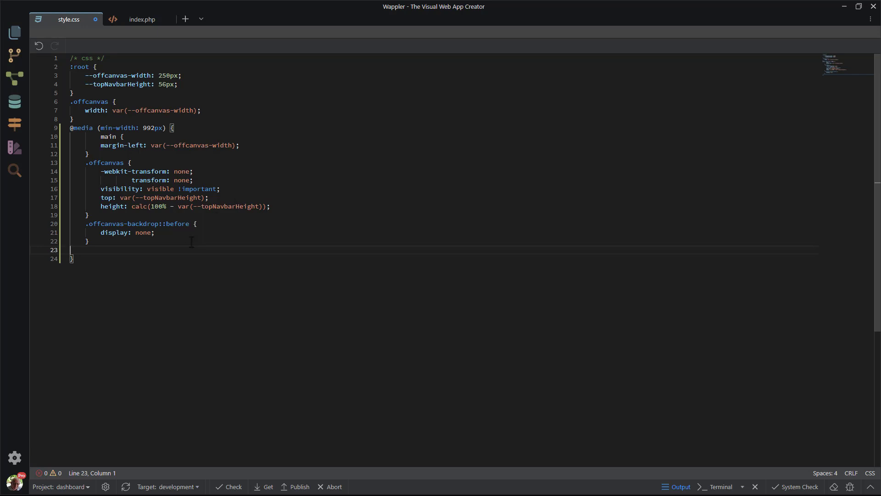
{"action": "type", "text": ".offcanvas-header .btn-close {     visibility: hidden; }"}
{"action": "key", "text": "ctrl+s"}
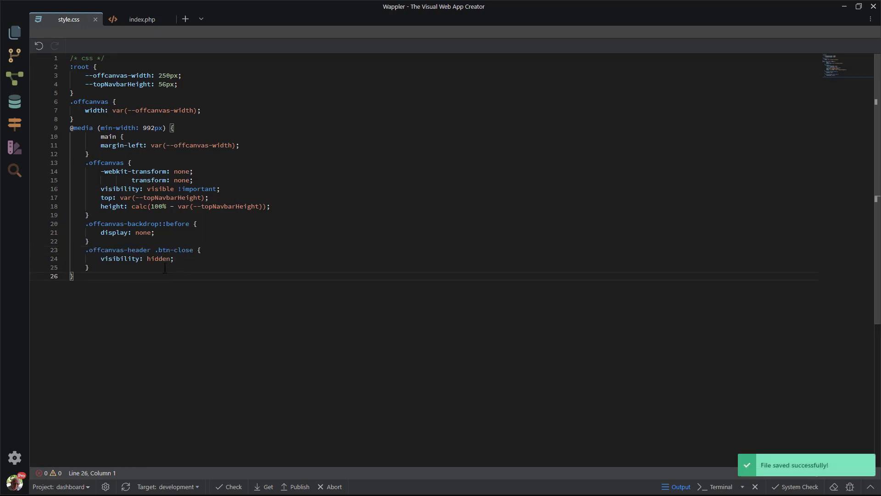
Step: Preview the sidebar layout of index.php at laptop and tablet sizes, and return the view to full size
{"action": "left_click", "coordinate": [140, 23]}
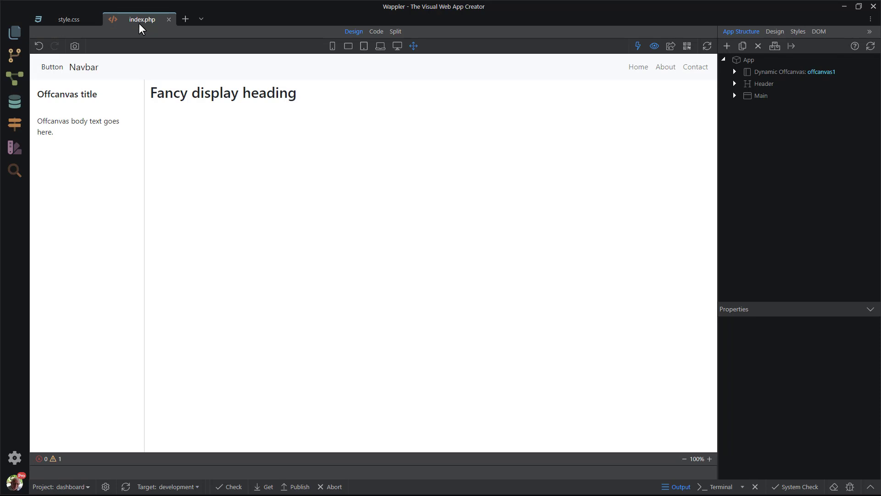
{"action": "left_click", "coordinate": [379, 45]}
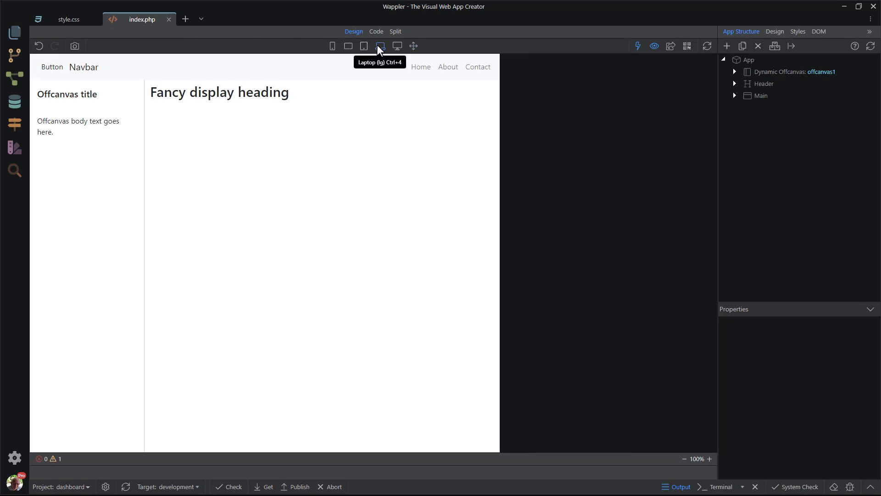
{"action": "left_click", "coordinate": [363, 46]}
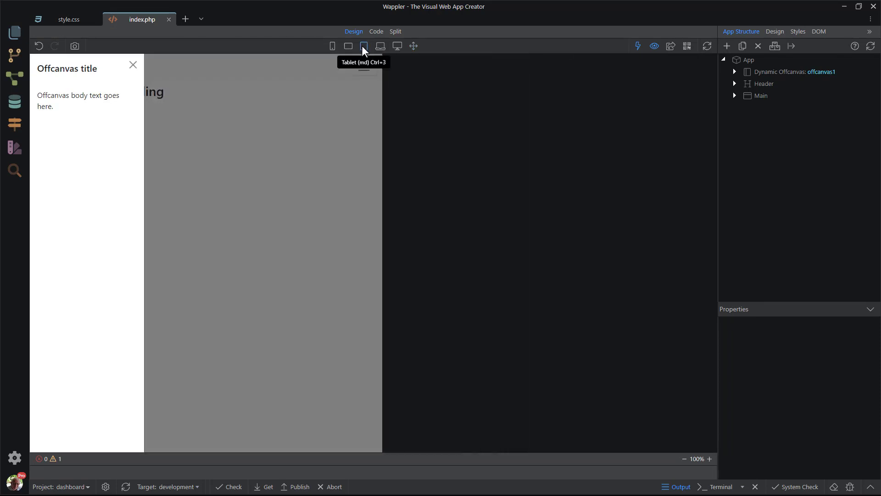
{"action": "left_click", "coordinate": [377, 47]}
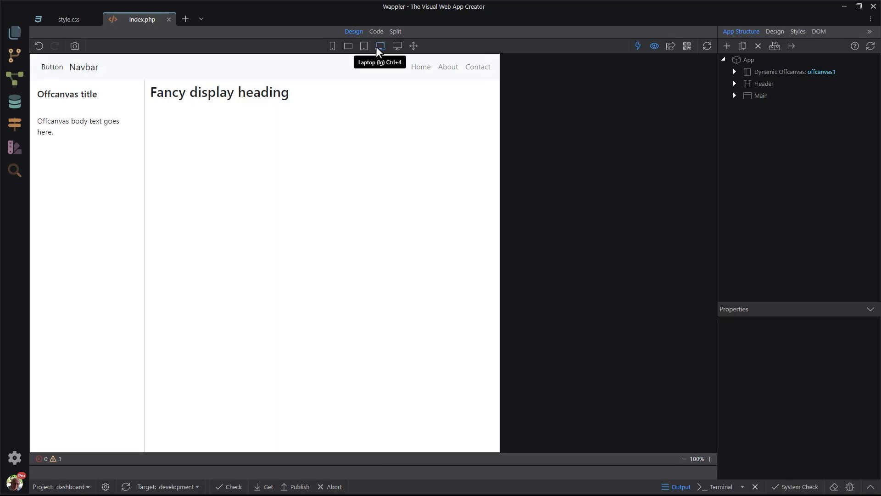
{"action": "left_click", "coordinate": [414, 46]}
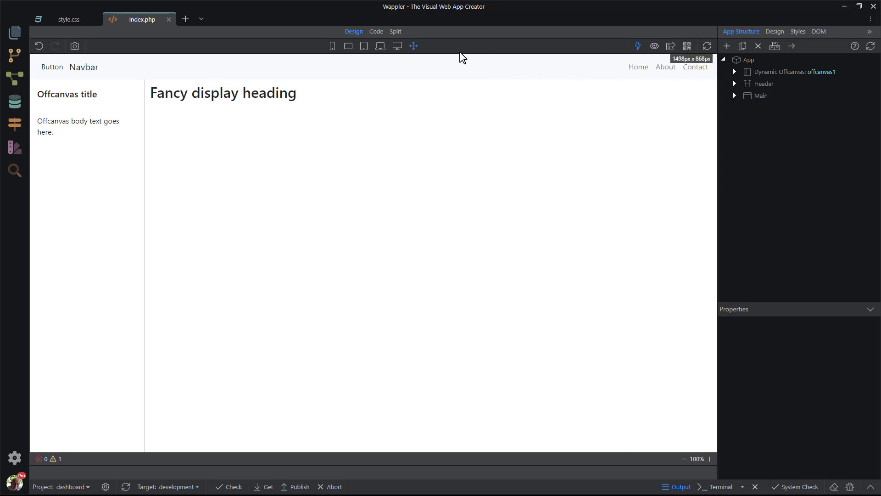
Step: Delete the "Button" label from the navbar button and add a Bootstrap icon to it
{"action": "left_click", "coordinate": [59, 69]}
{"action": "double_click", "coordinate": [60, 69]}
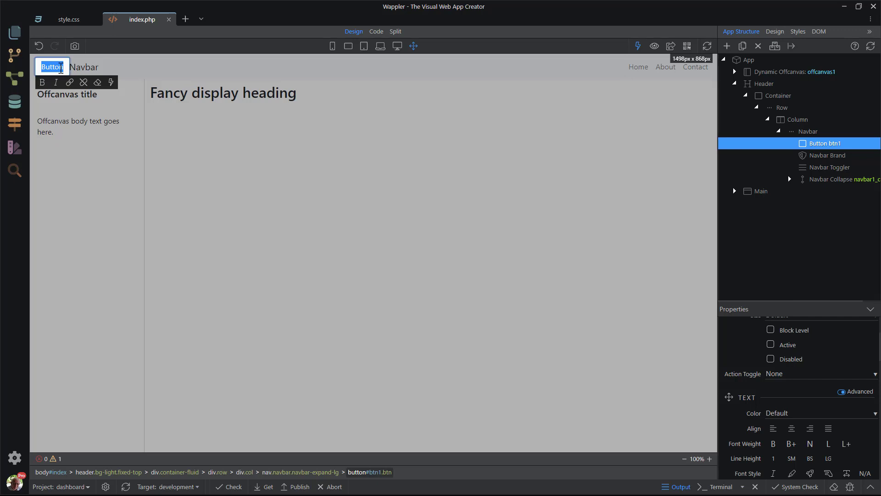
{"action": "key", "text": "BackSpace"}
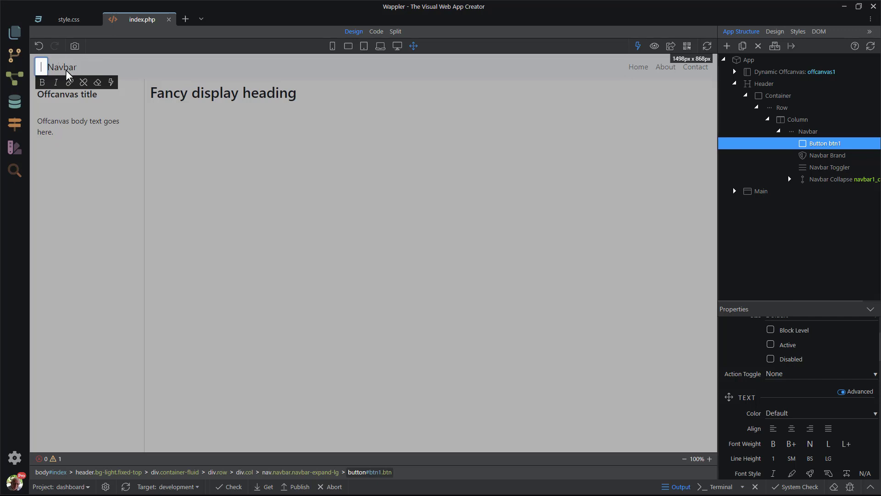
{"action": "scroll", "coordinate": [831, 382], "scroll_direction": "down", "scroll_amount": 3}
{"action": "scroll", "coordinate": [830, 384], "scroll_direction": "down", "scroll_amount": 6}
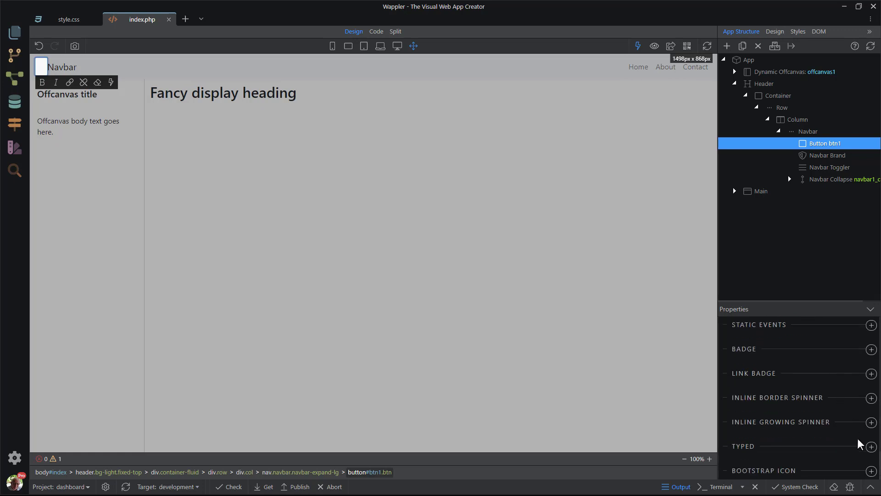
{"action": "left_click", "coordinate": [872, 471]}
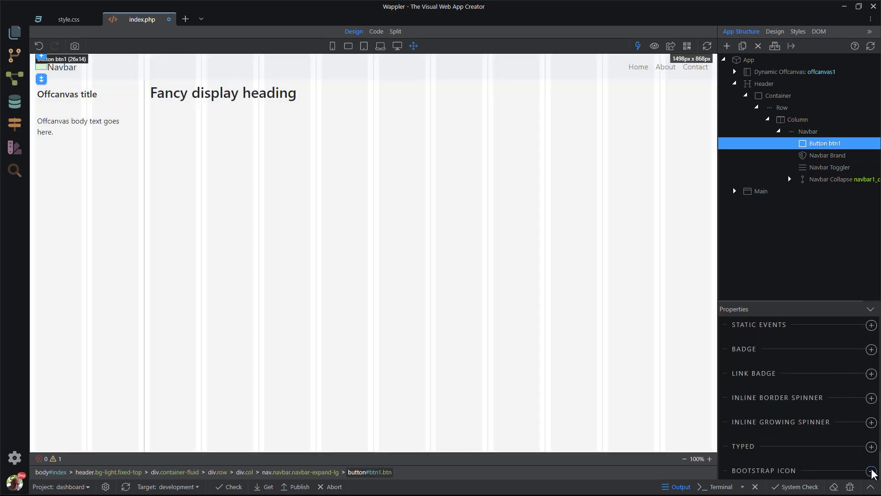
{"action": "scroll", "coordinate": [852, 462], "scroll_direction": "down", "scroll_amount": 1}
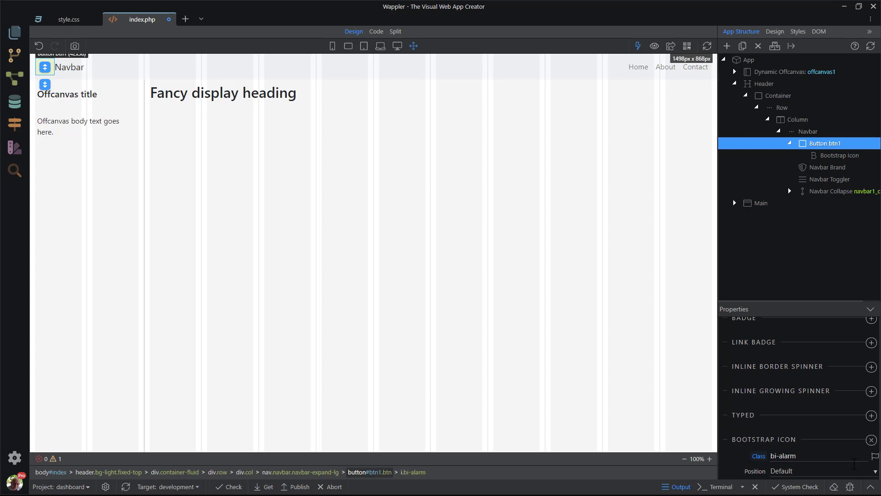
Step: Search the icons for "text", choose Text-left for the button's icon, and add the fs-3 class to it
{"action": "left_click", "coordinate": [875, 456]}
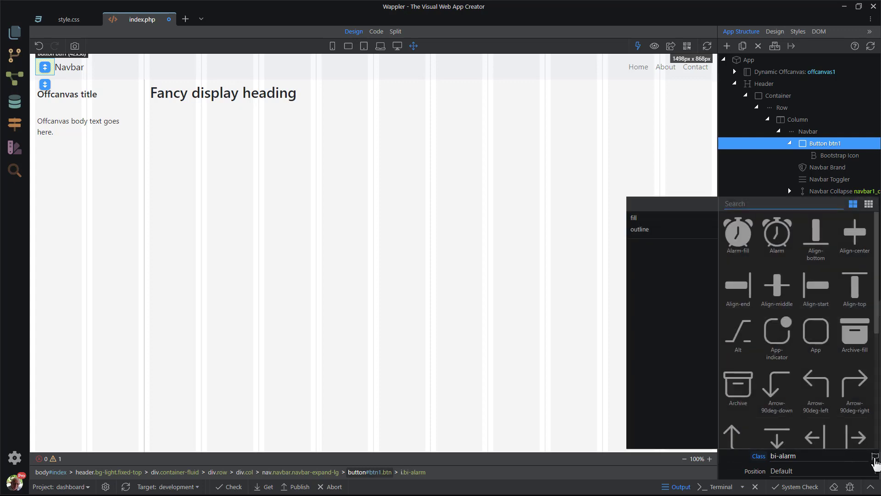
{"action": "type", "text": "te"}
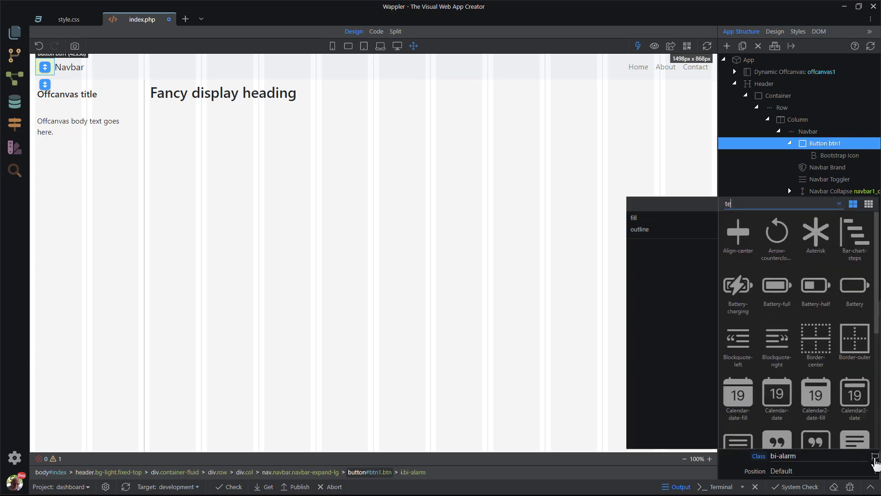
{"action": "type", "text": "xt"}
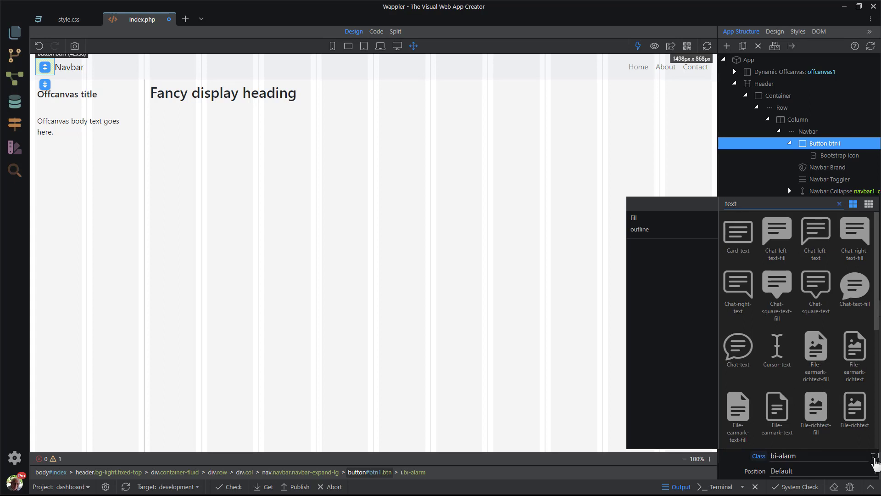
{"action": "scroll", "coordinate": [780, 349], "scroll_direction": "down", "scroll_amount": 5}
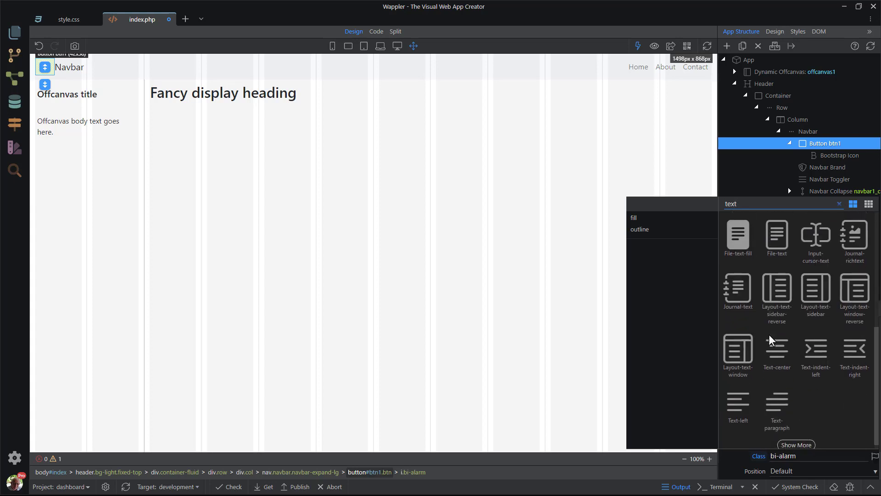
{"action": "left_click", "coordinate": [741, 395]}
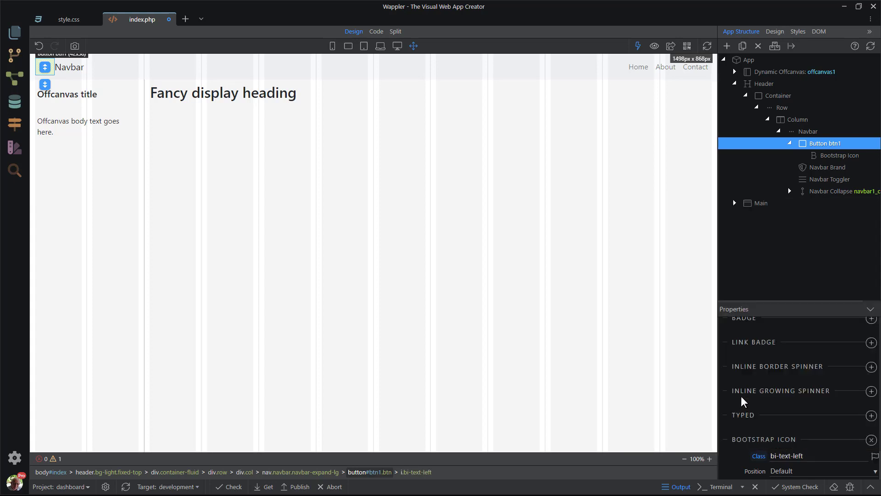
{"action": "left_click", "coordinate": [824, 456]}
{"action": "type", "text": "fs-3"}
{"action": "key", "text": "Return"}
Step: Set the navbar button's padding to 0 on all four sides and its right margin to 2, and preview the page
{"action": "scroll", "coordinate": [821, 441], "scroll_direction": "up", "scroll_amount": 10}
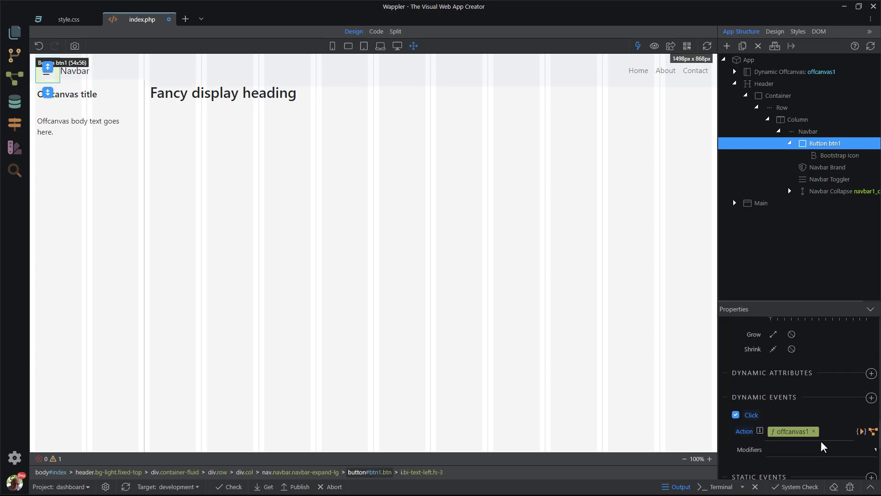
{"action": "scroll", "coordinate": [820, 441], "scroll_direction": "up", "scroll_amount": 3}
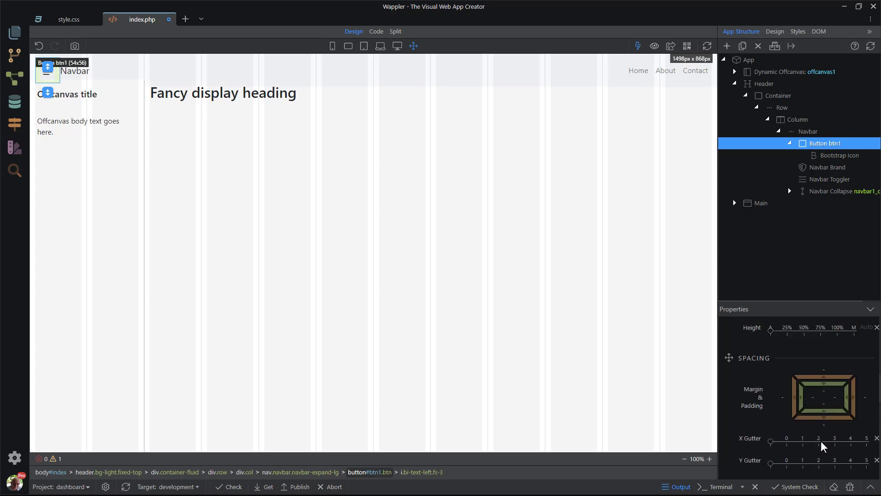
{"action": "left_click", "coordinate": [811, 398]}
{"action": "left_click", "coordinate": [824, 404]}
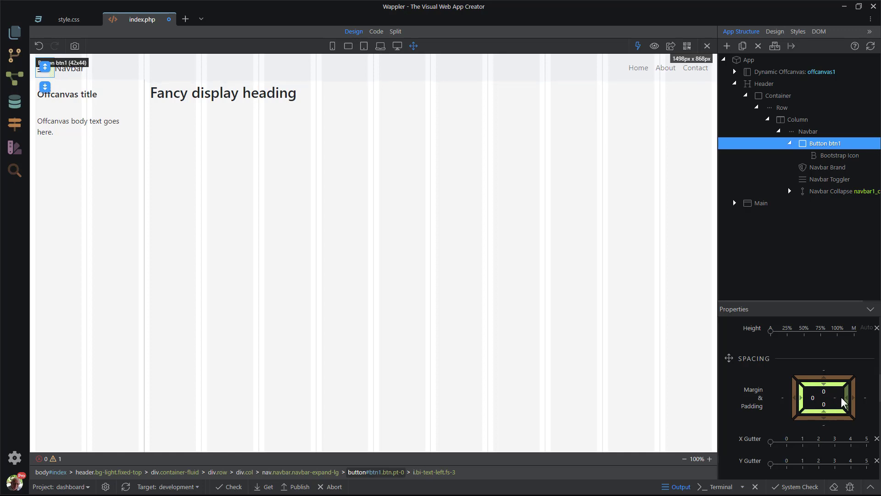
{"action": "left_click", "coordinate": [836, 397]}
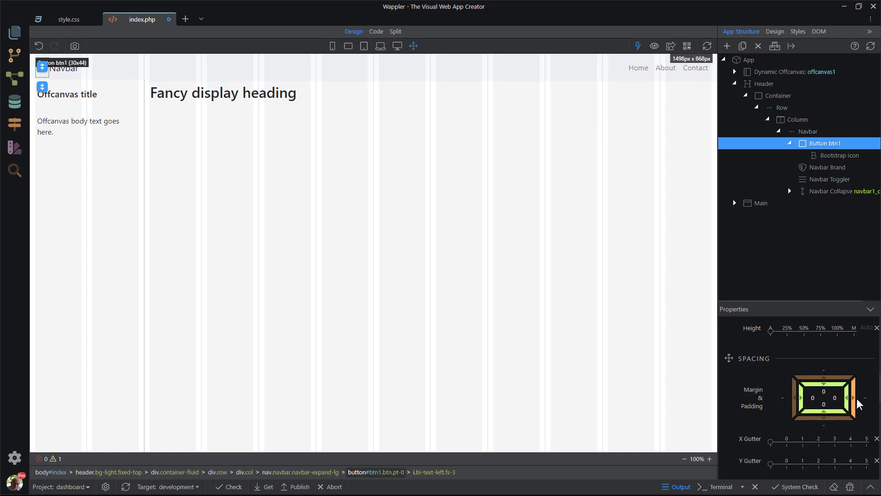
{"action": "left_click", "coordinate": [877, 404]}
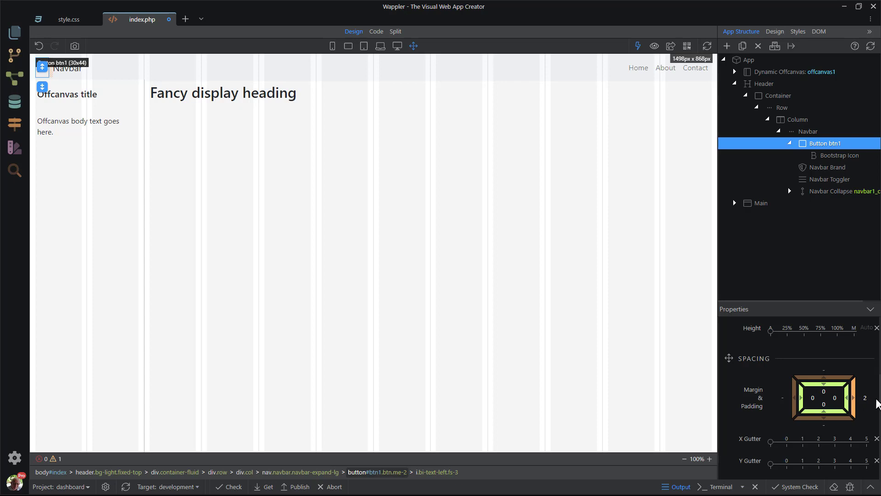
{"action": "left_click", "coordinate": [695, 120]}
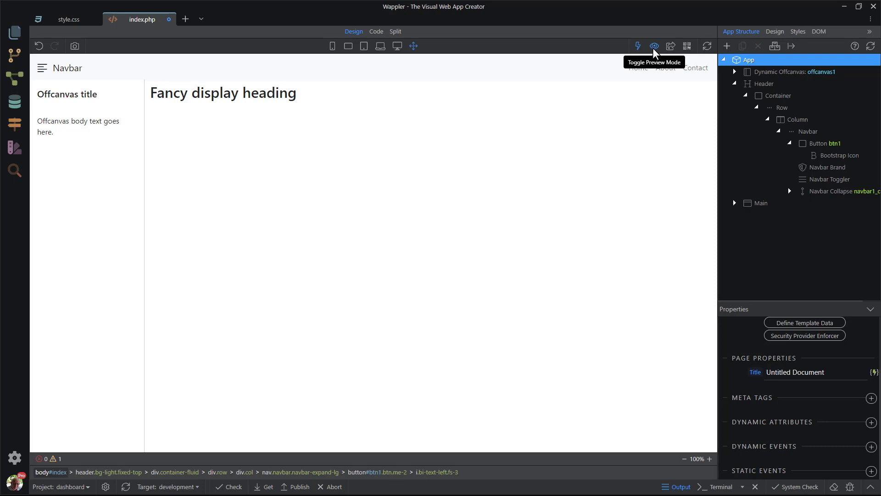
Step: Copy the navbar-toggler class from the Navbar Toggler and append it to the classes of the btn1 button
{"action": "left_click", "coordinate": [819, 181]}
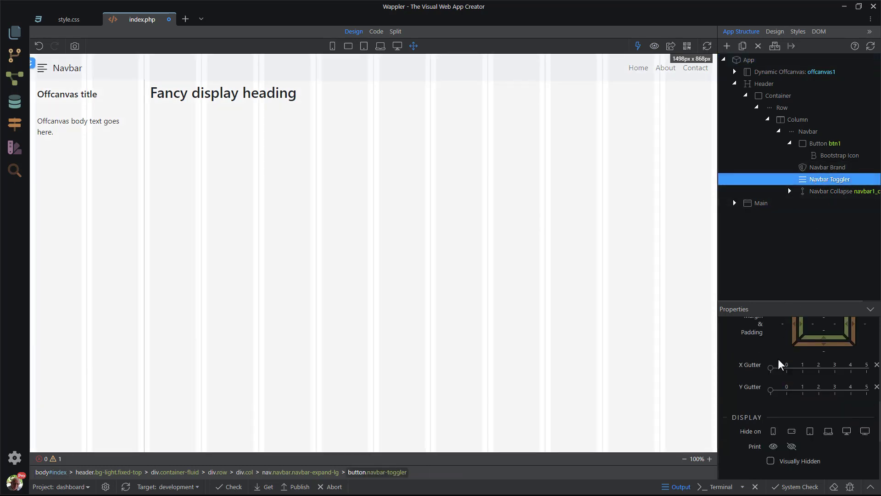
{"action": "scroll", "coordinate": [778, 359], "scroll_direction": "up", "scroll_amount": 5}
{"action": "scroll", "coordinate": [779, 360], "scroll_direction": "up", "scroll_amount": 2}
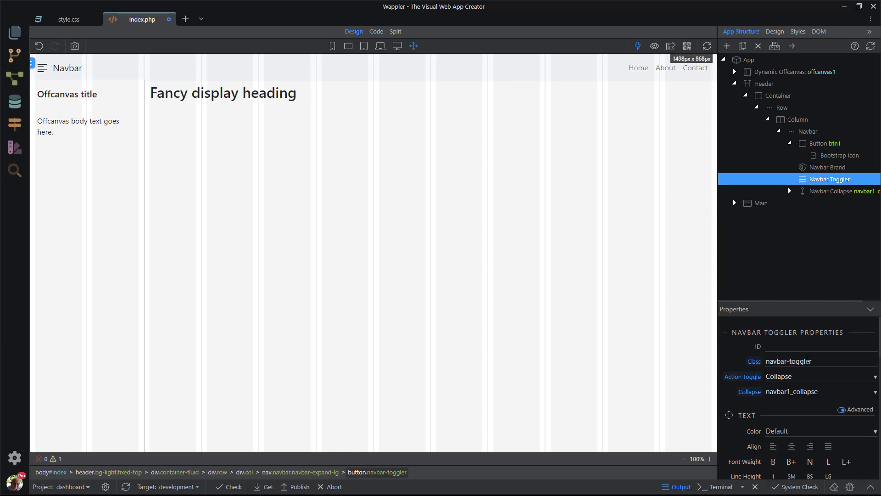
{"action": "left_click_drag", "start_coordinate": [813, 360], "coordinate": [766, 361]}
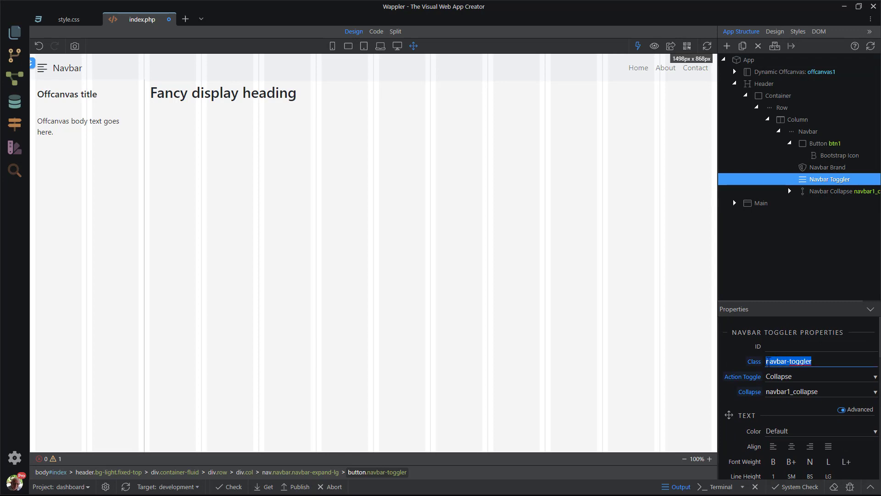
{"action": "right_click", "coordinate": [783, 361]}
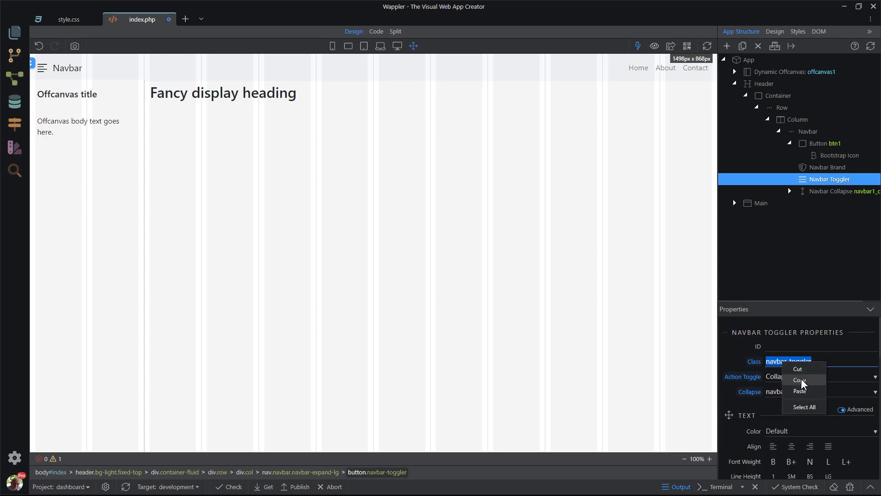
{"action": "left_click", "coordinate": [801, 378]}
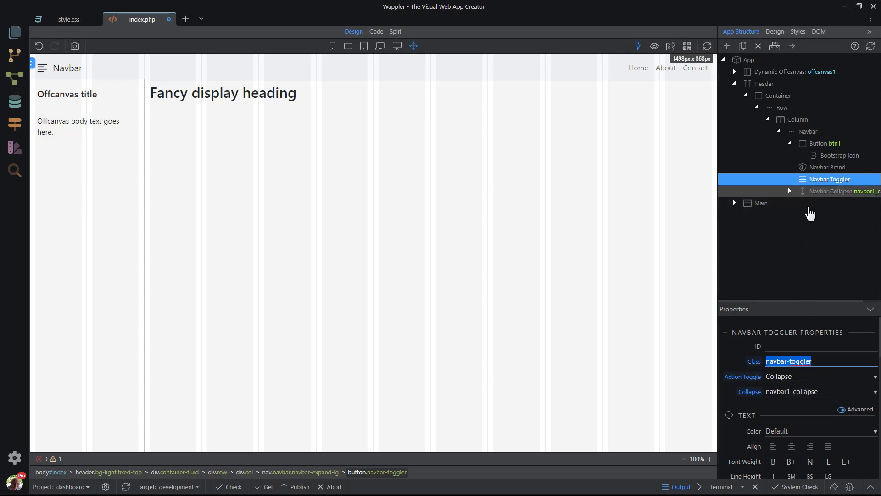
{"action": "left_click", "coordinate": [812, 144]}
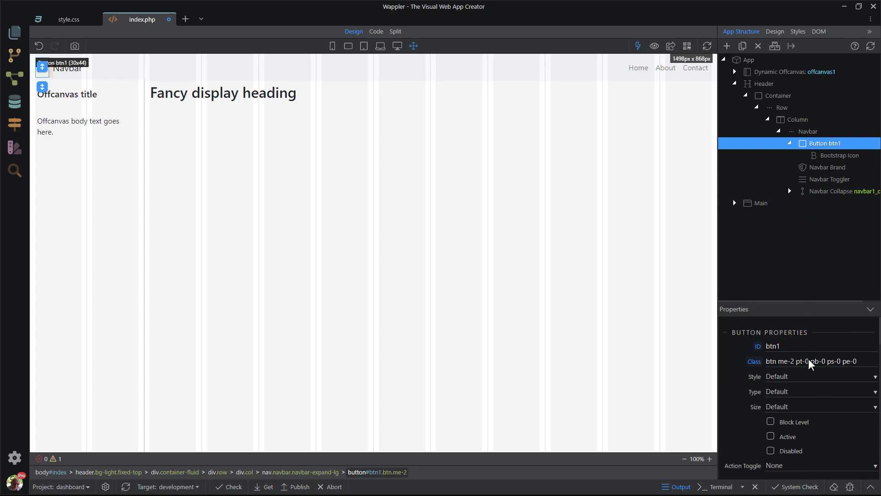
{"action": "left_click", "coordinate": [862, 362]}
{"action": "type", "text": "navbar-toggler"}
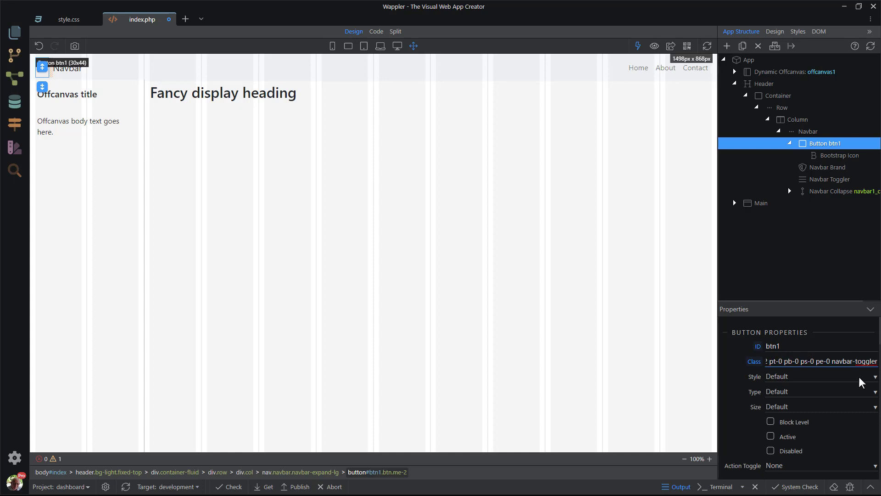
Step: Apply the added navbar-toggler class to the btn1 button and save the index.php page
{"action": "key", "text": "Return"}
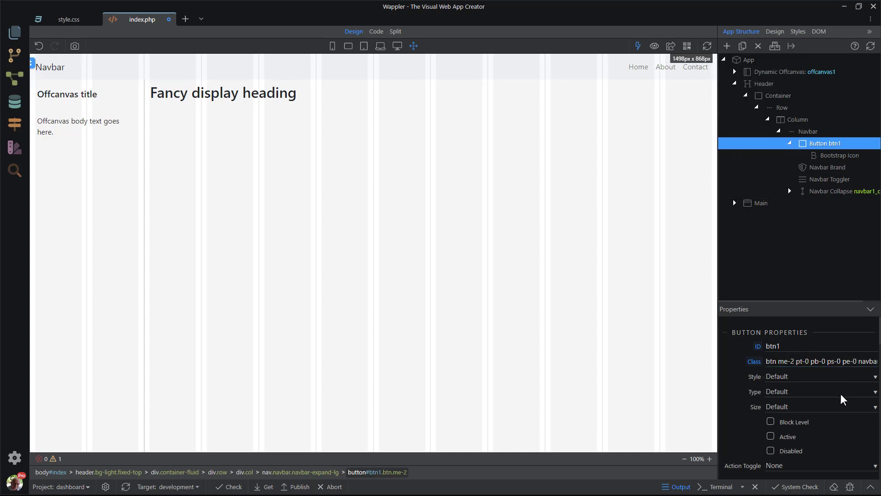
{"action": "key", "text": "ctrl+s"}
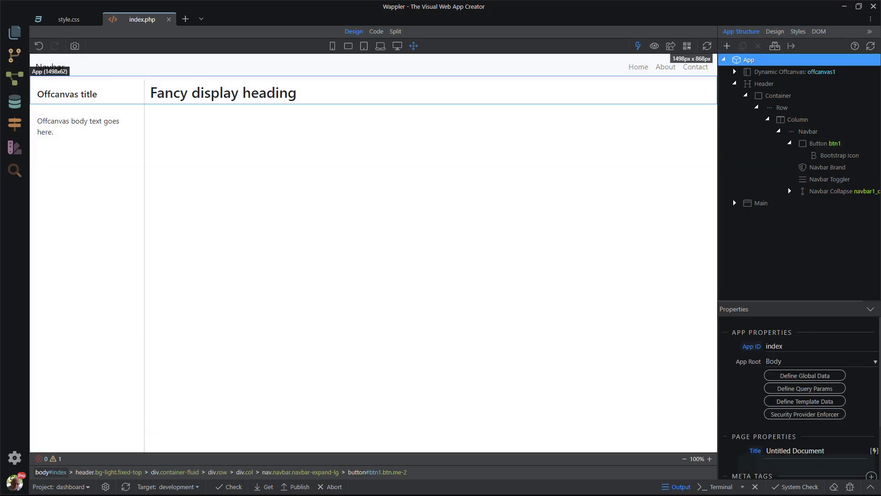
Step: Preview the page at landscape phone and laptop widths, opening and closing the offcanvas sidebar at the phone width
{"action": "left_click", "coordinate": [654, 45]}
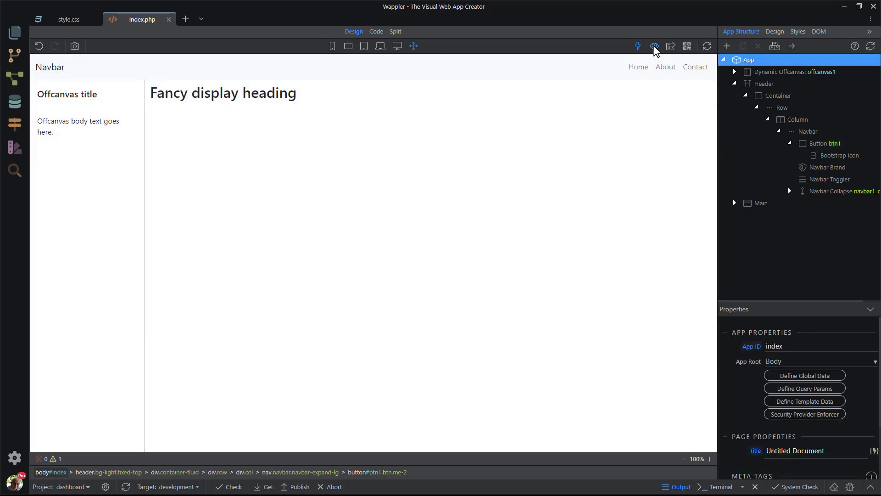
{"action": "left_click", "coordinate": [348, 46]}
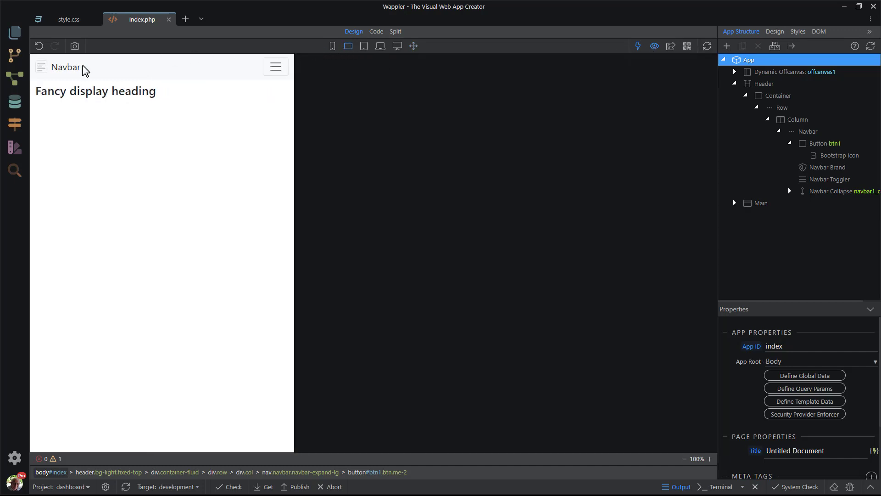
{"action": "left_click", "coordinate": [40, 72]}
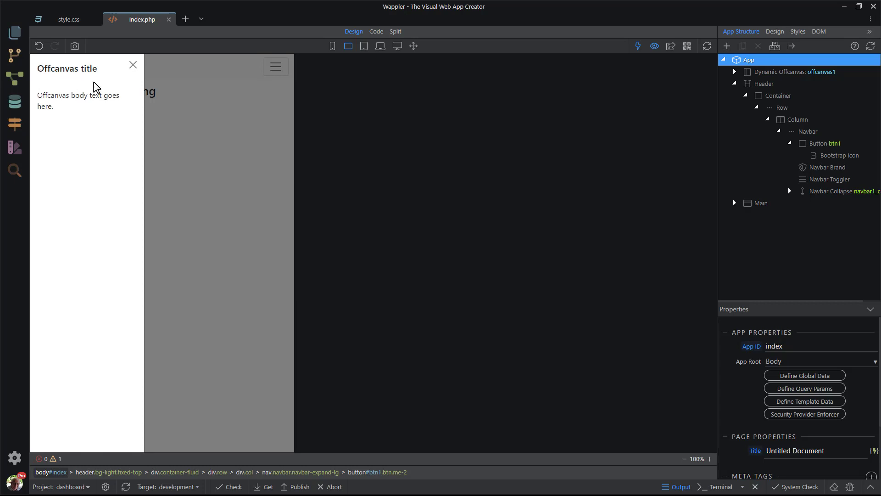
{"action": "left_click", "coordinate": [184, 105]}
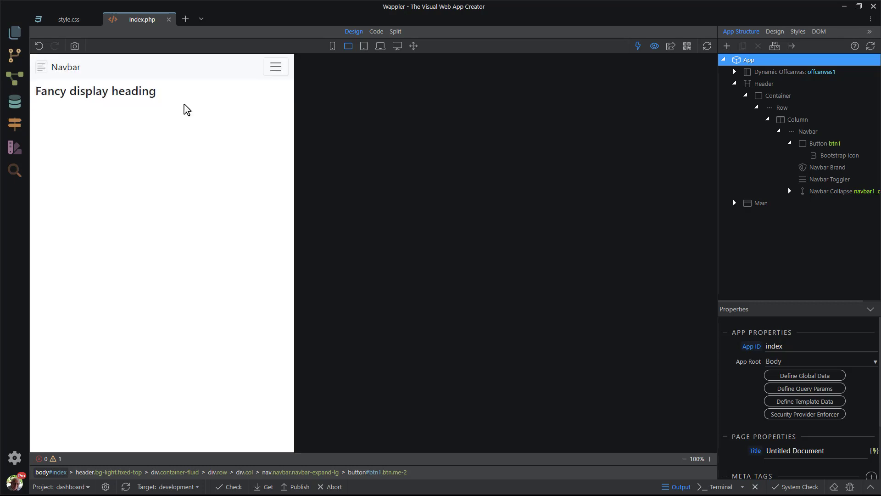
{"action": "left_click", "coordinate": [378, 46]}
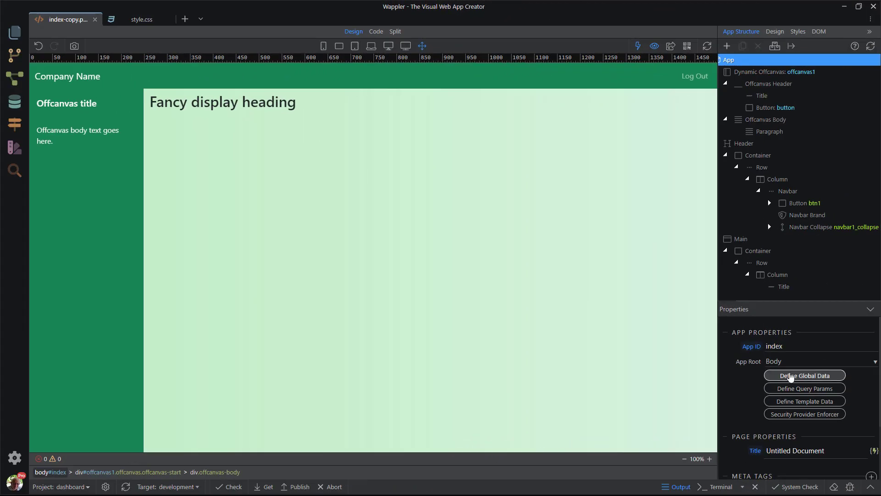
Step: Preview the green-styled index-copy page at phone, laptop and full widths, opening and closing its offcanvas sidebar at the phone width
{"action": "left_click", "coordinate": [323, 46]}
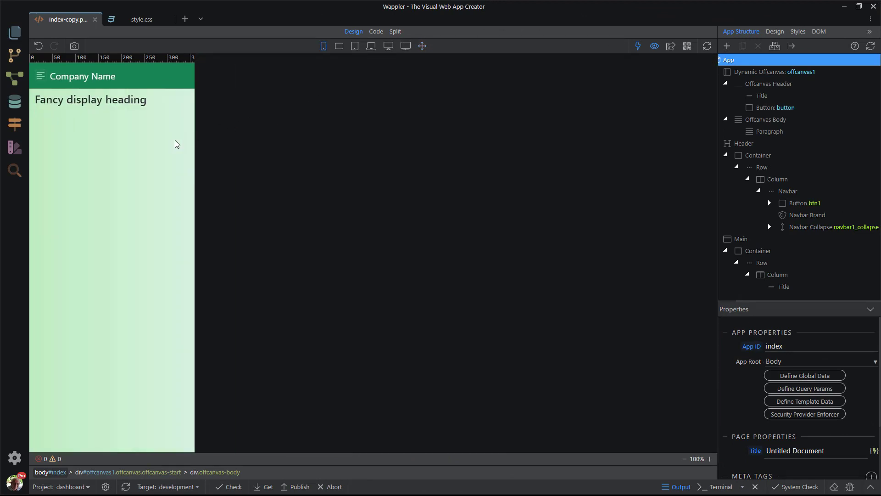
{"action": "left_click", "coordinate": [40, 76]}
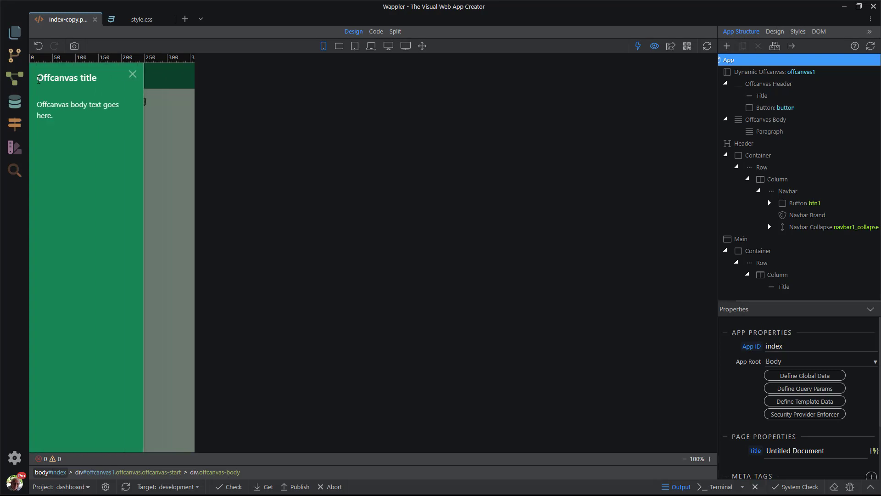
{"action": "left_click", "coordinate": [133, 75]}
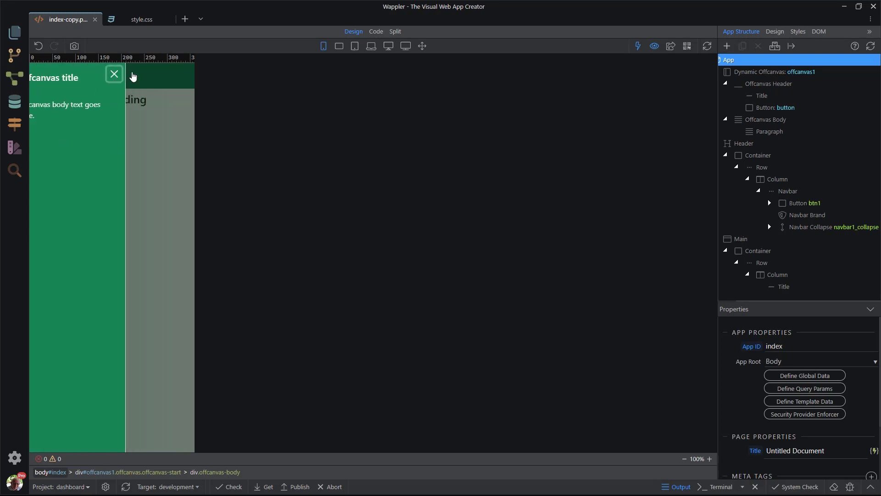
{"action": "left_click", "coordinate": [370, 46]}
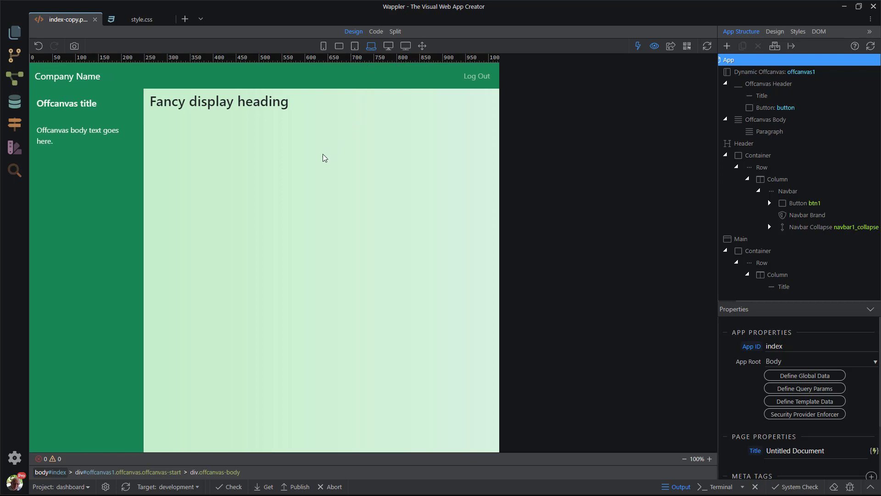
{"action": "left_click", "coordinate": [422, 47]}
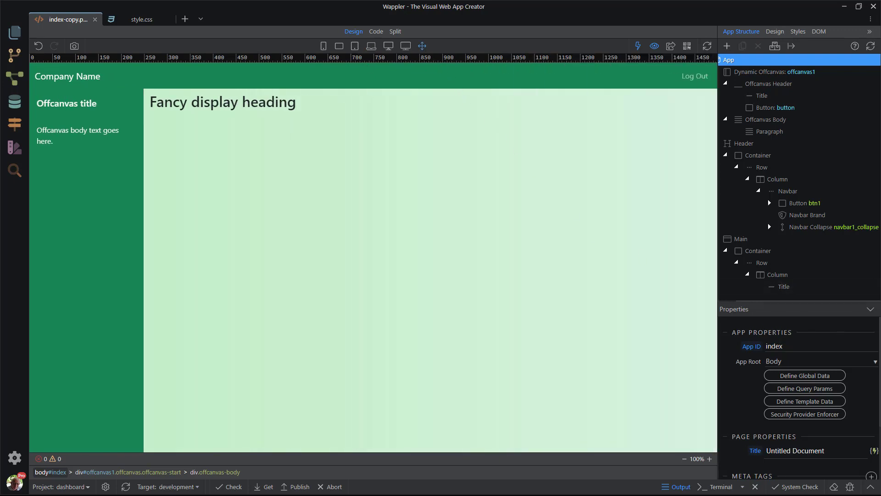